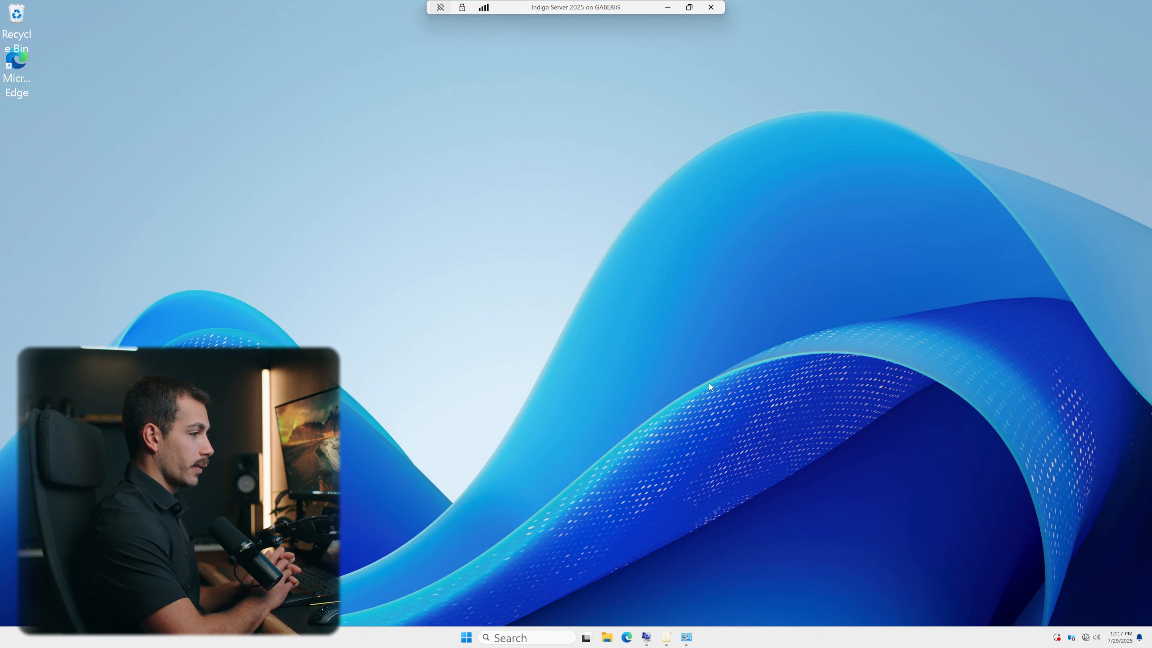
- Open Disk Management by searching for "part" to create and format hard disk partitions, and maximize its window
key("super")
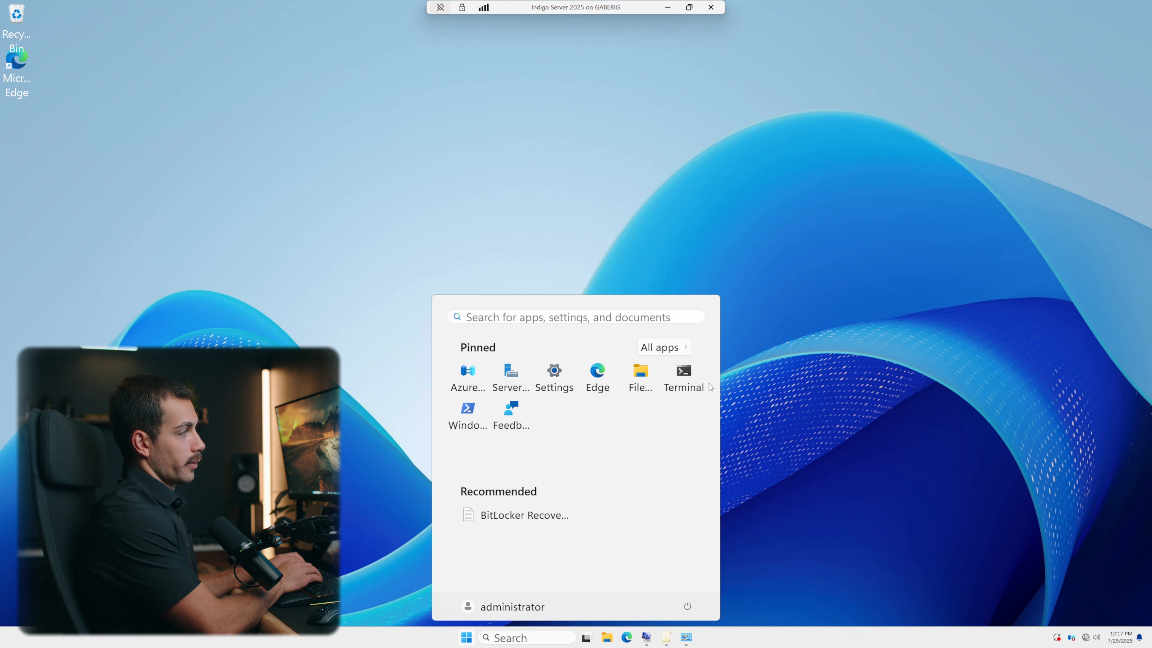
type("part")
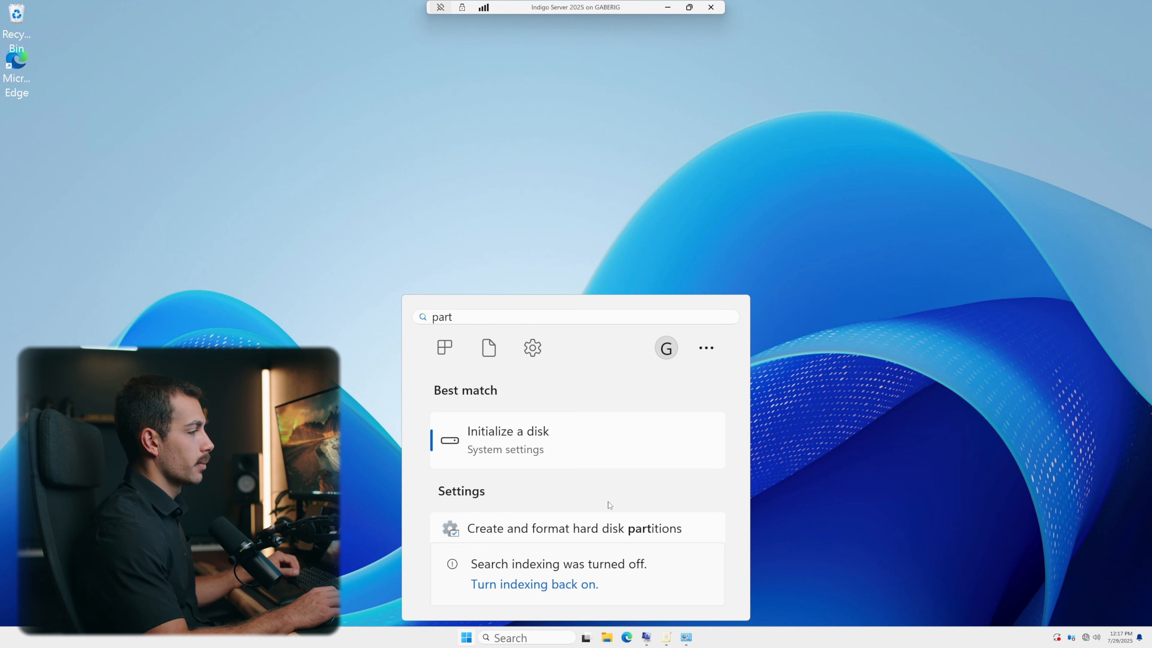
left_click(599, 528)
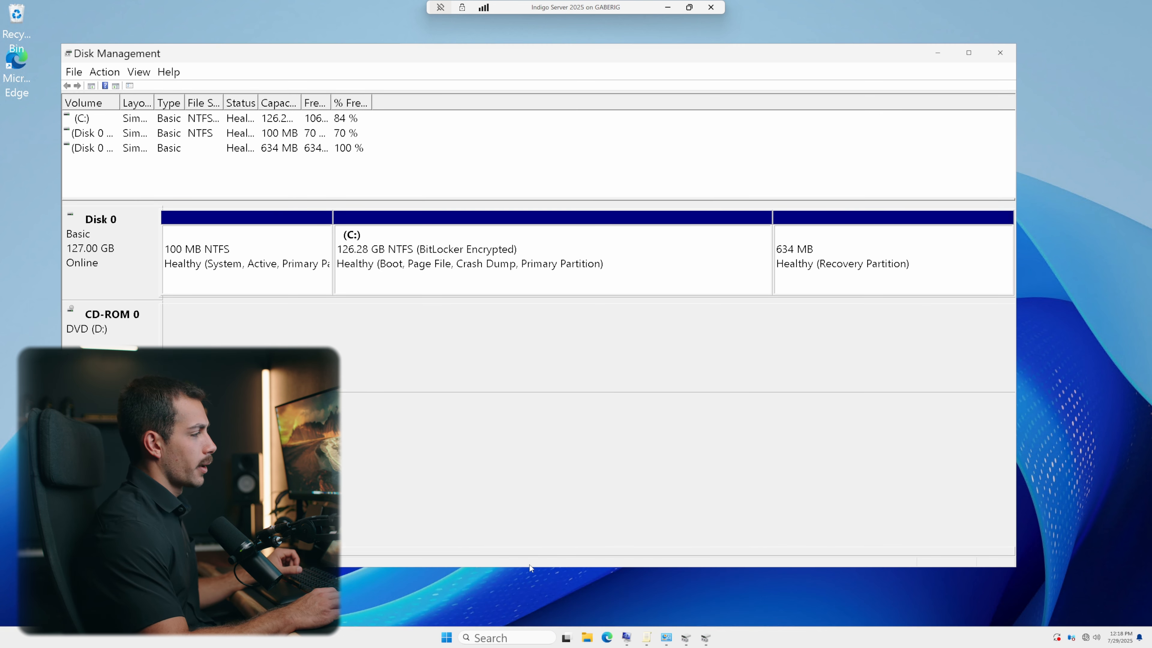
left_click_drag(535, 568, 537, 590)
key("super+Up")
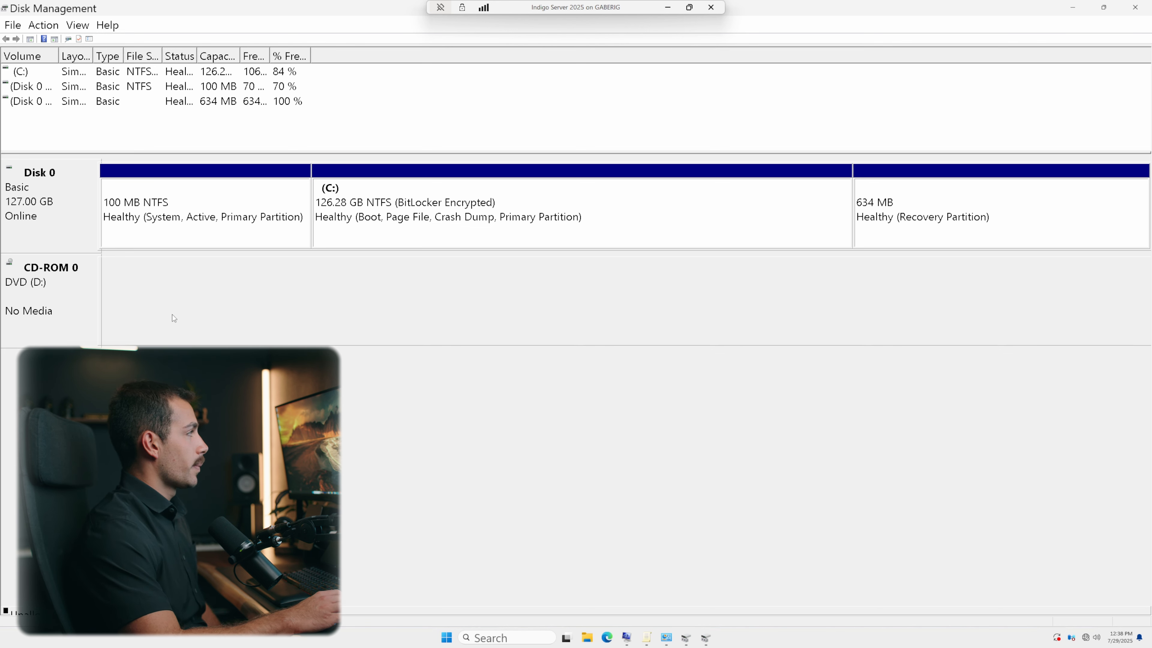
- View the available options and properties of Disk 0, and close Disk Management
right_click(73, 221)
key("Escape")
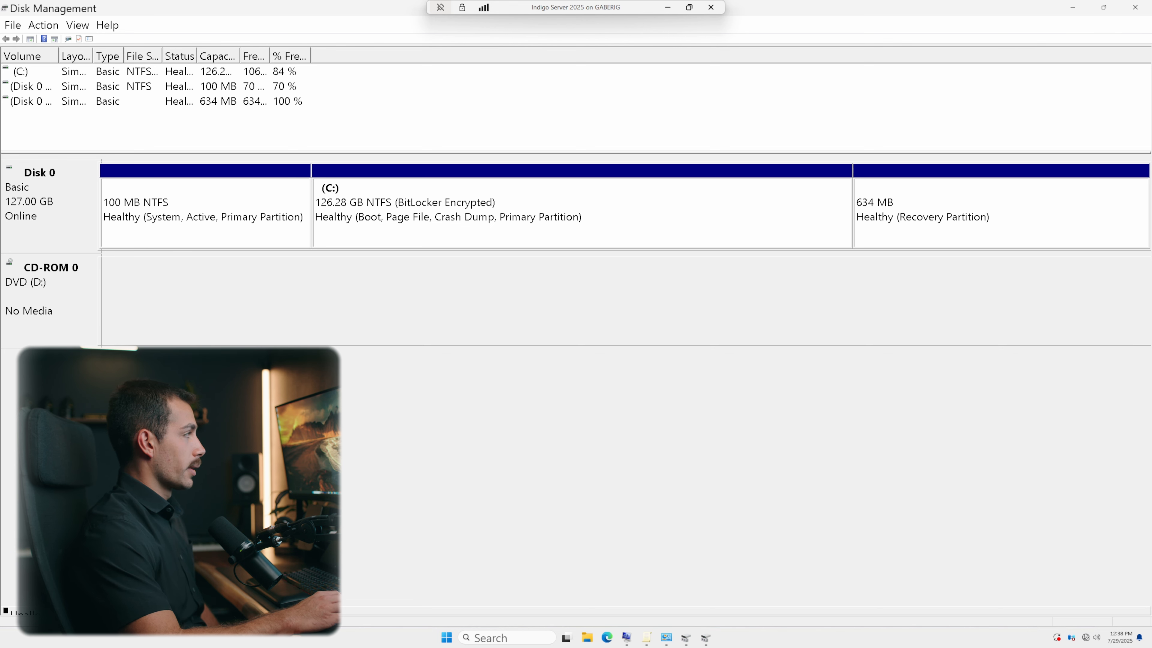
right_click(60, 201)
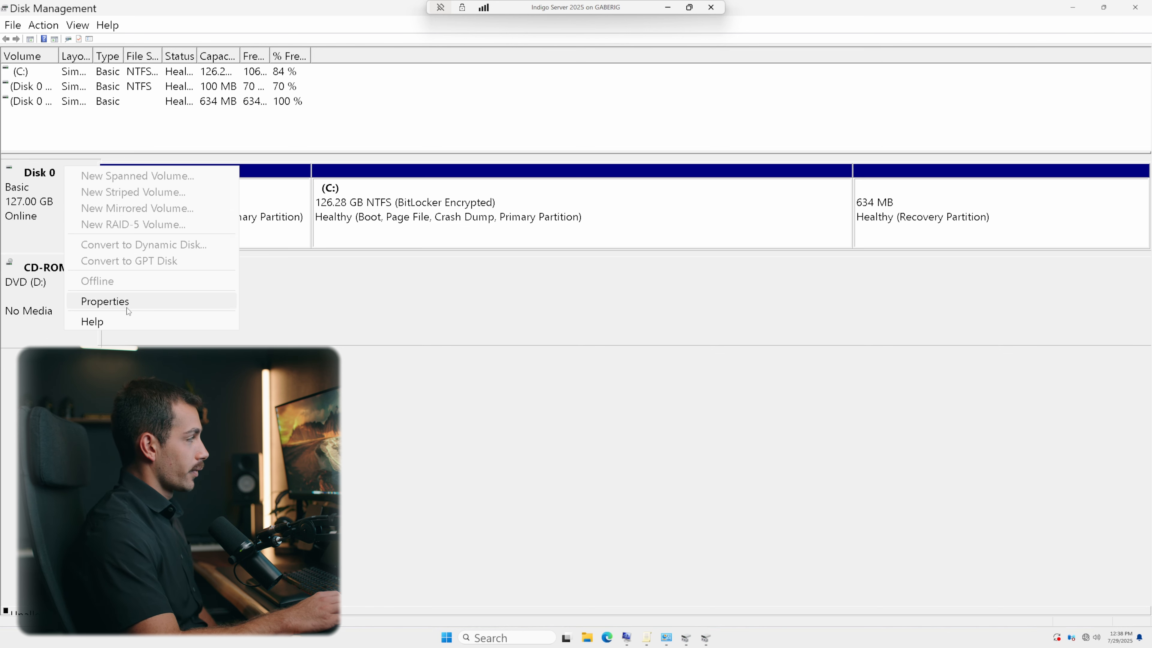
left_click(105, 301)
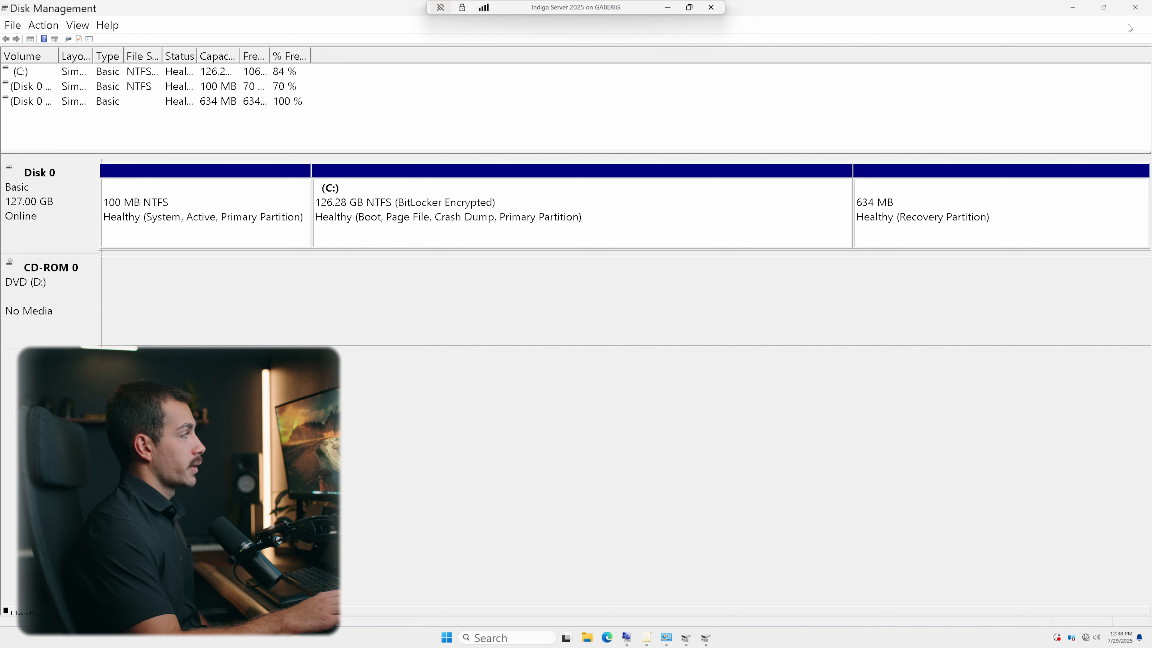
left_click_drag(1113, 8, 386, 51)
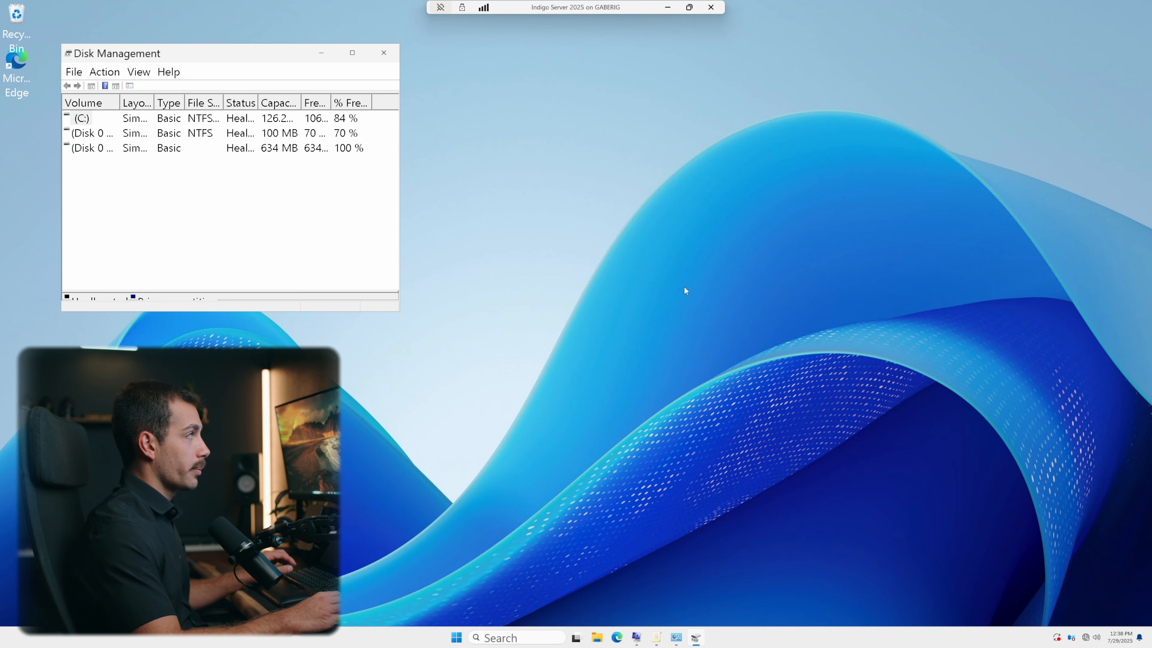
left_click(386, 53)
- Run Command Prompt as administrator, reposition its window and start the diskpart utility
key("super")
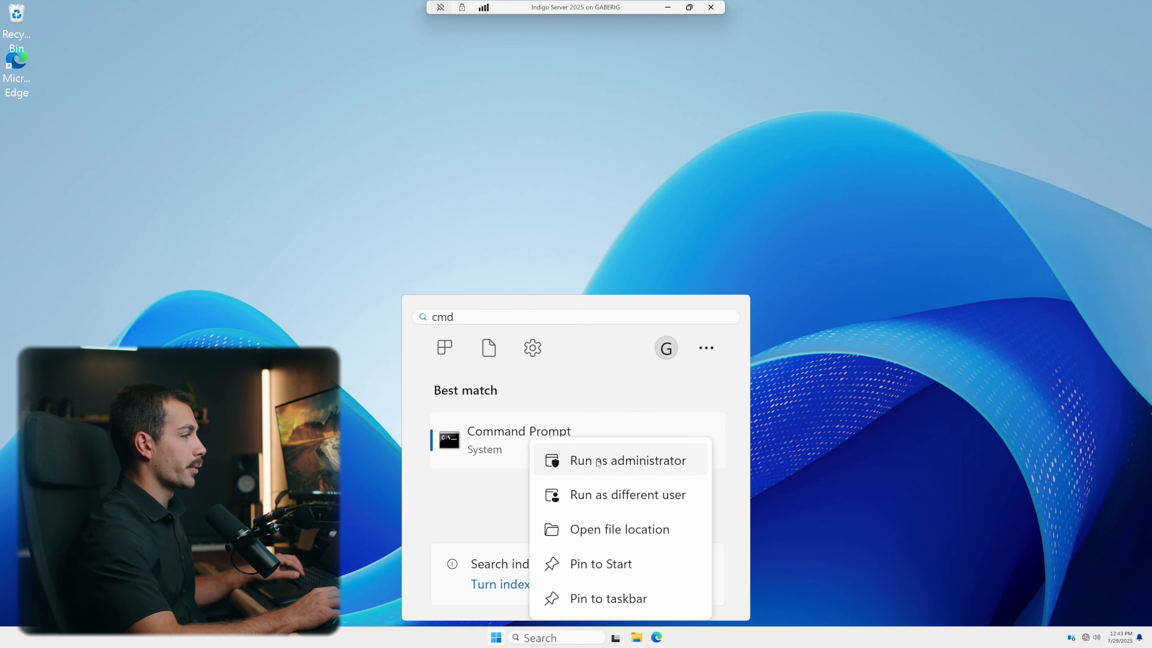
left_click(597, 461)
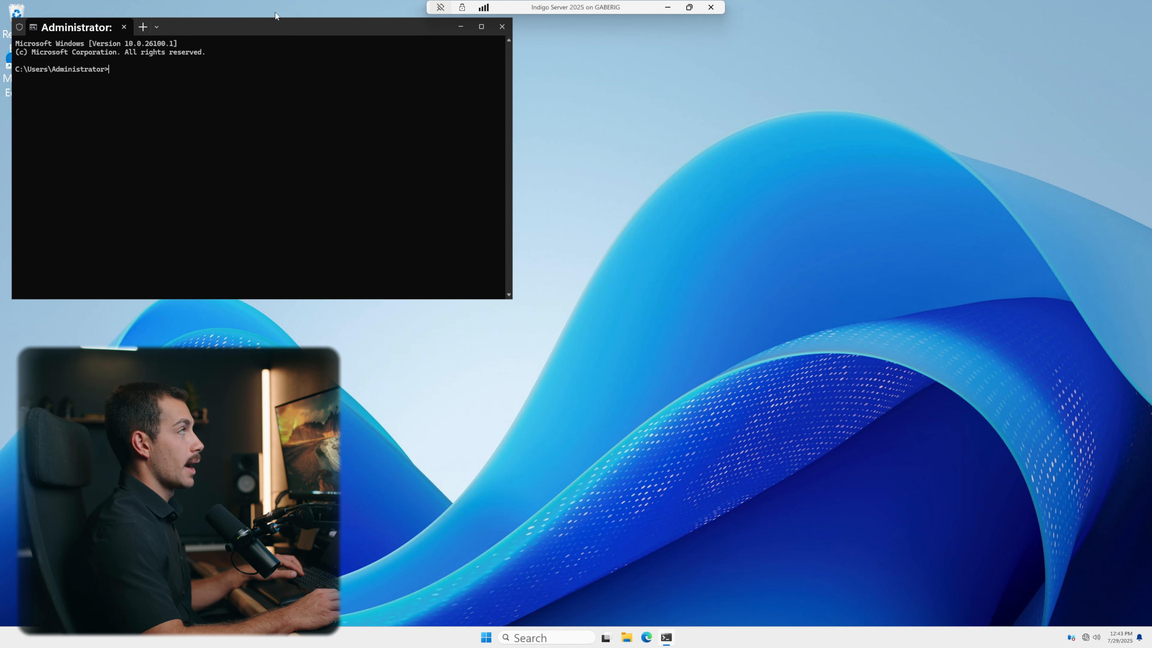
left_click_drag(278, 23, 642, 110)
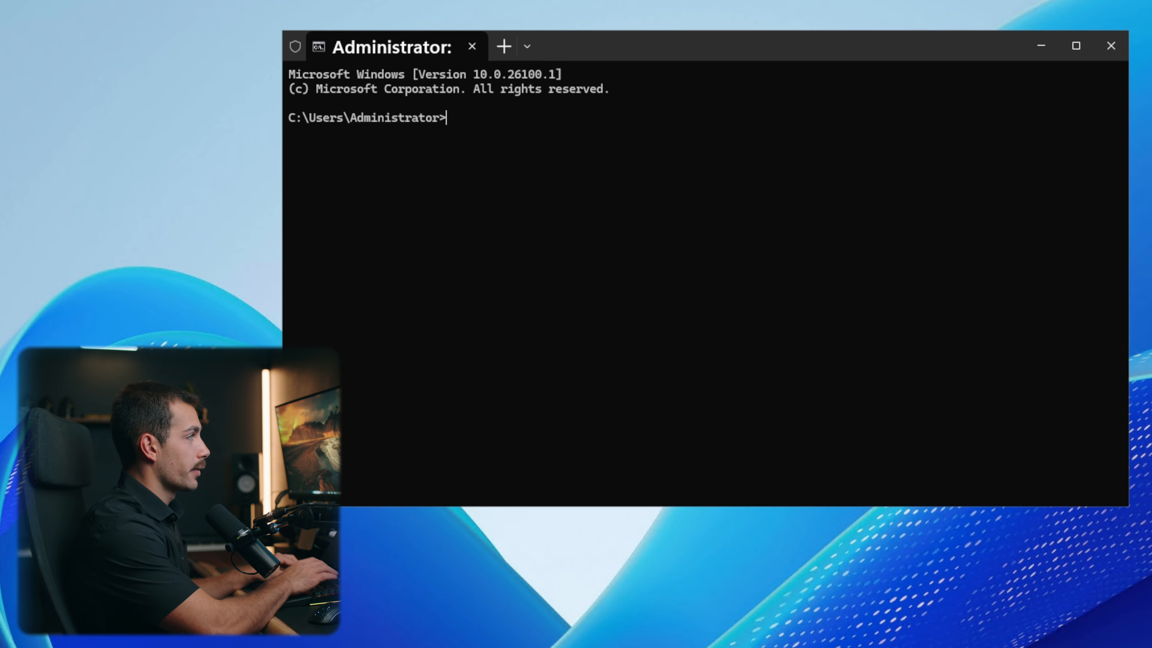
type("diskpart")
key("Return")
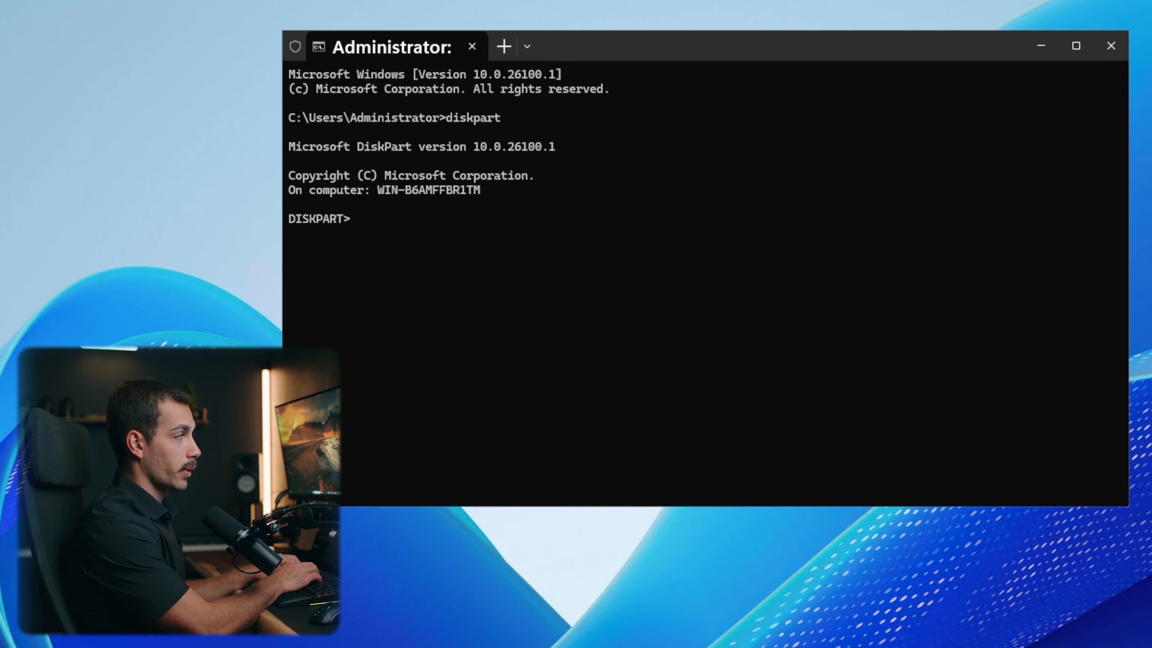
- Try the "disk list" command in DiskPart and read through its command reference
type("disk")
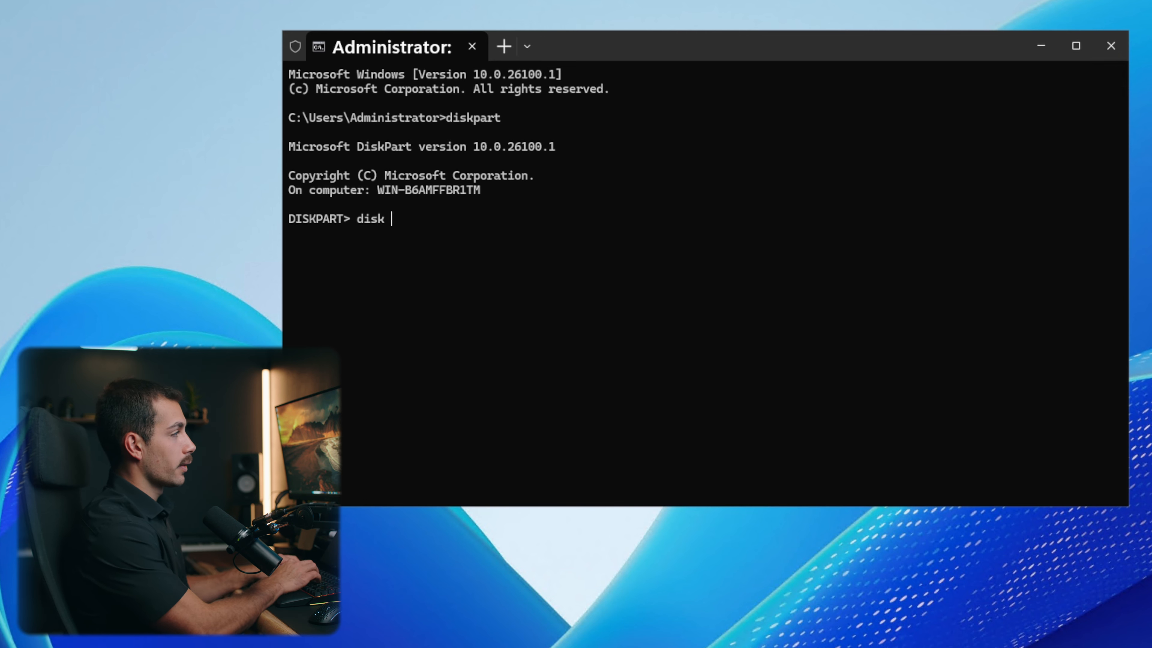
type(" list")
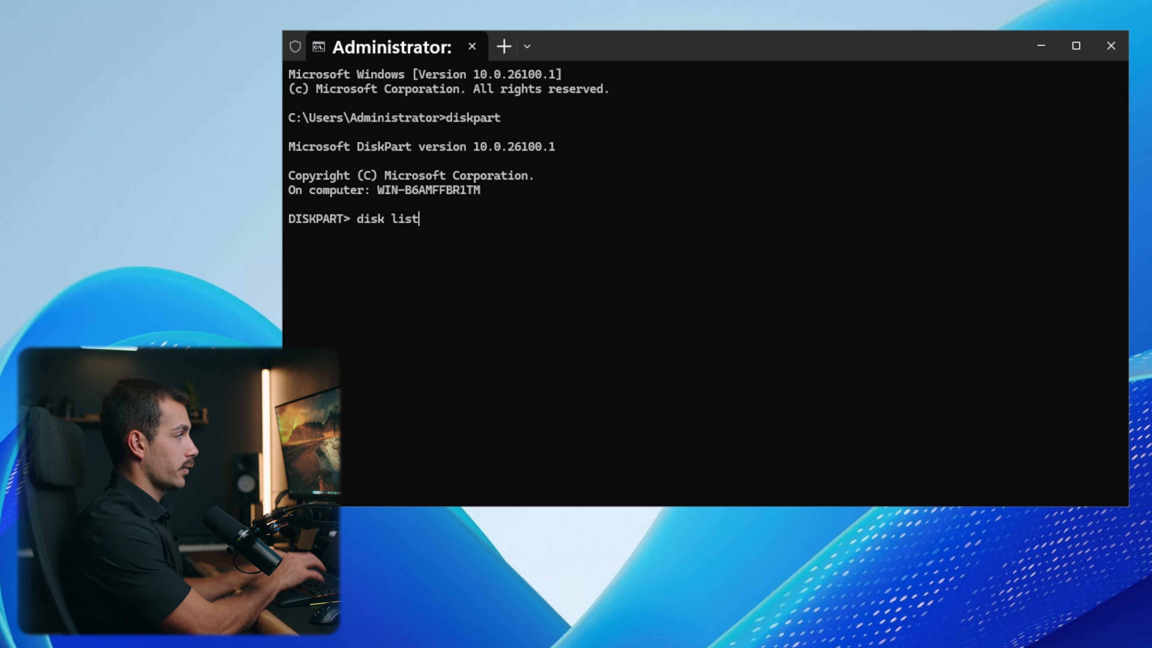
key("Return")
scroll(484, 329, "up", 7)
scroll(485, 343, "down", 3)
scroll(527, 296, "down", 2)
scroll(399, 235, "up", 3)
scroll(385, 240, "down", 7)
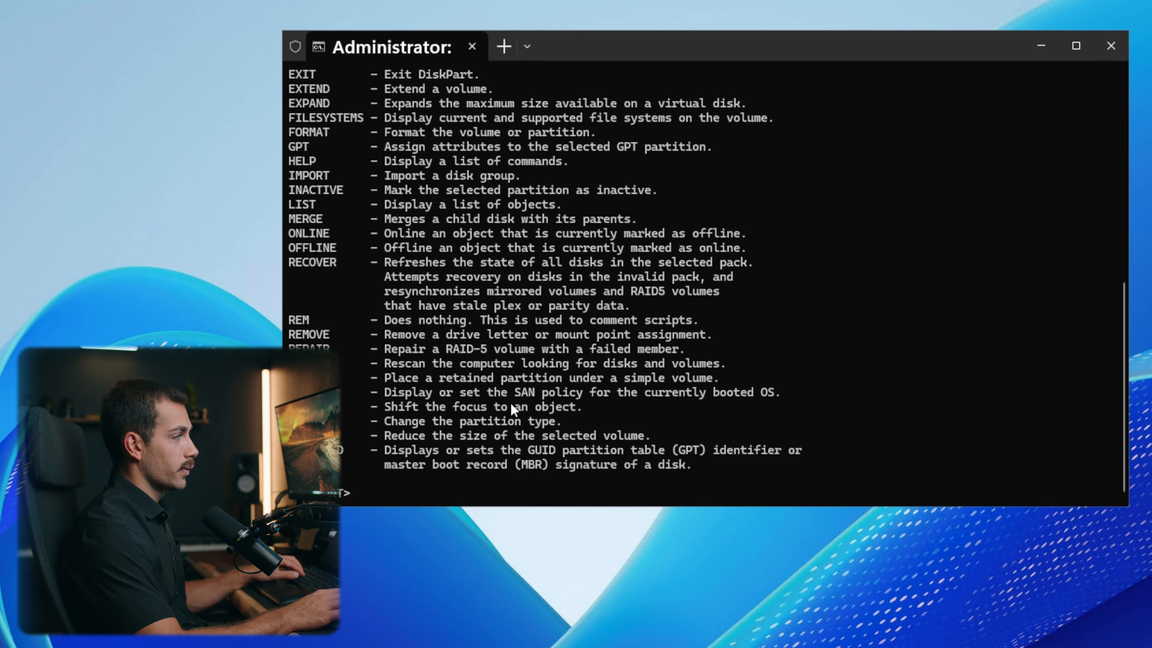
- Check the drives under This PC in File Explorer and select disk 0 in DiskPart
type("select disk")
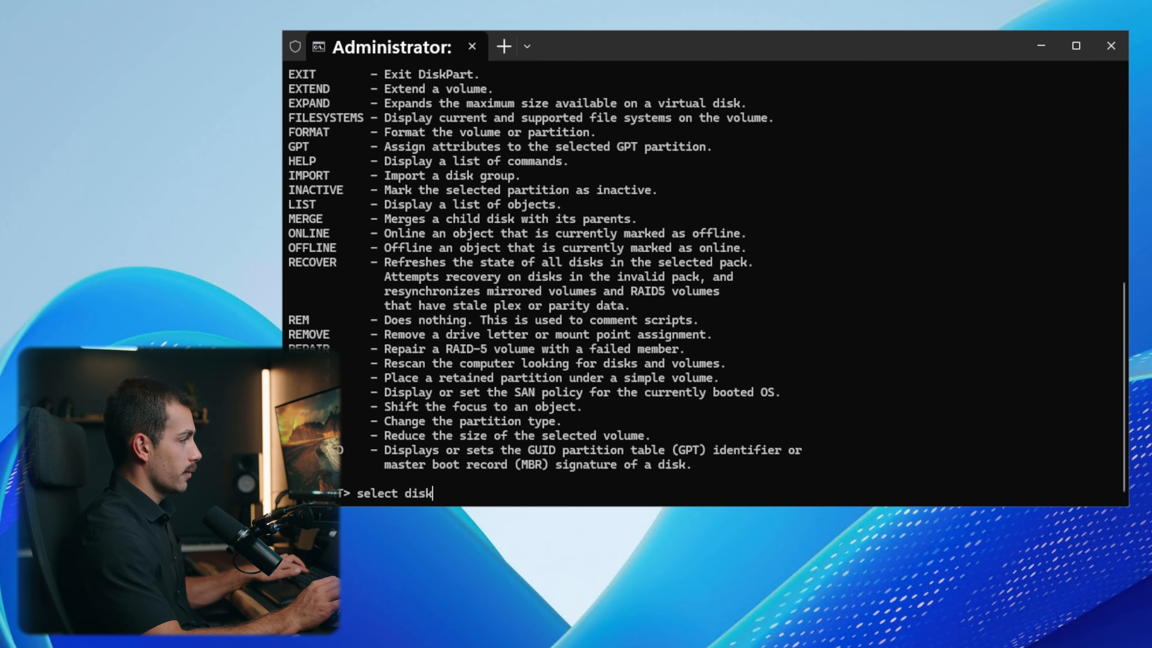
key("super+e")
scroll(382, 427, "down", 3)
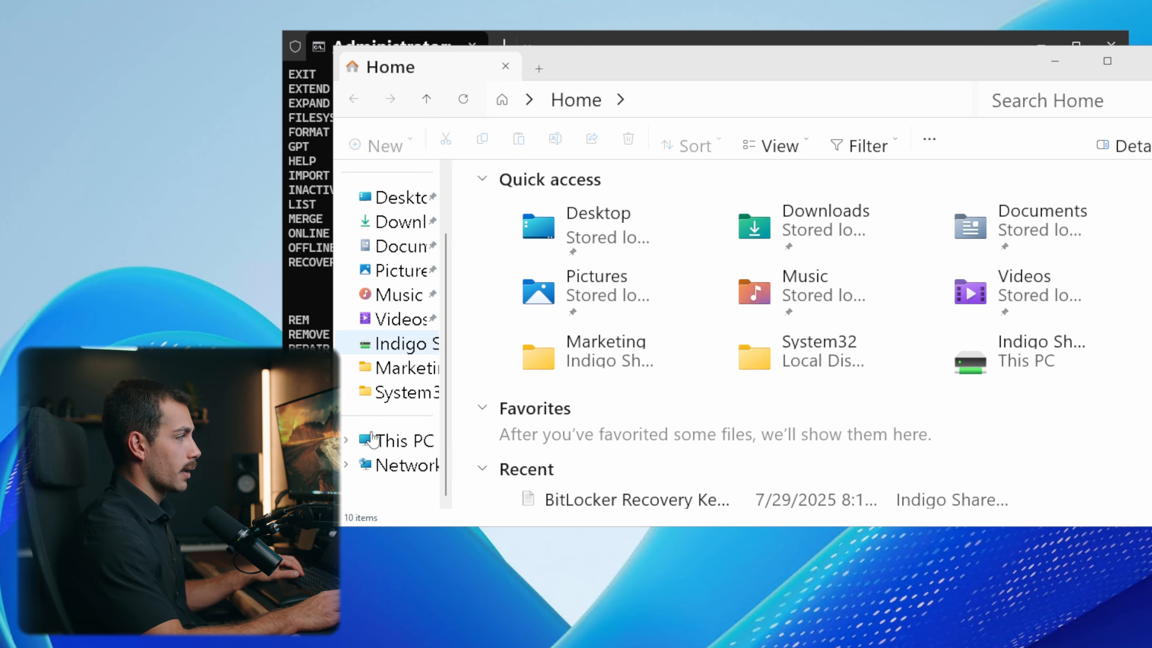
left_click(376, 443)
left_click_drag(710, 141, 710, 132)
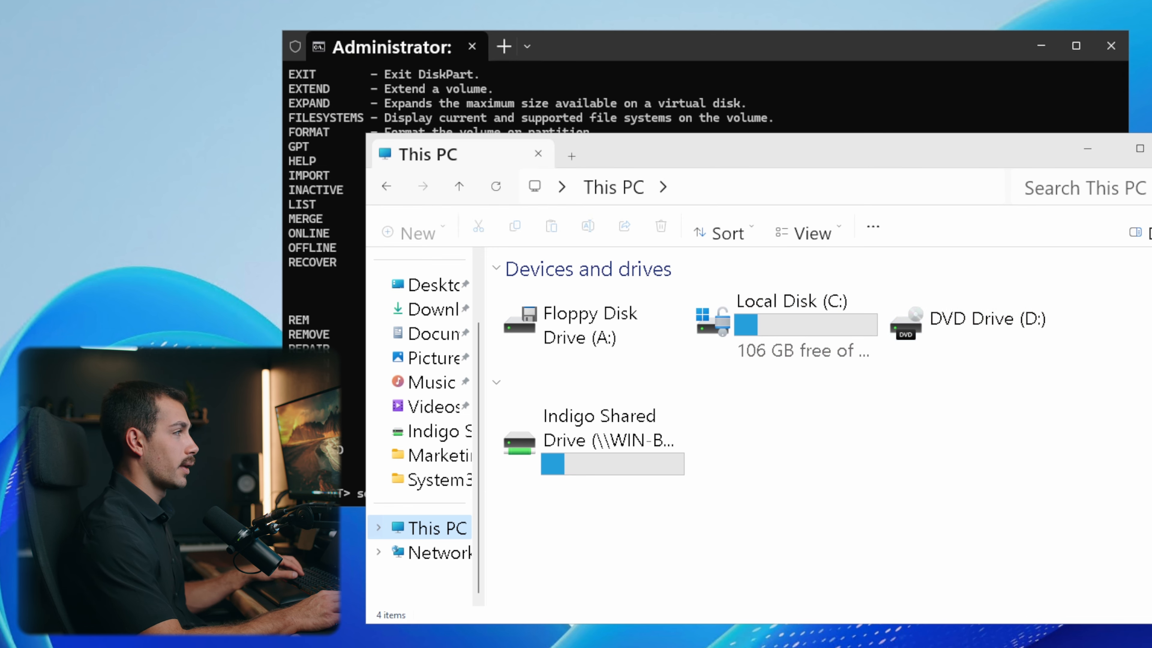
left_click(1151, 148)
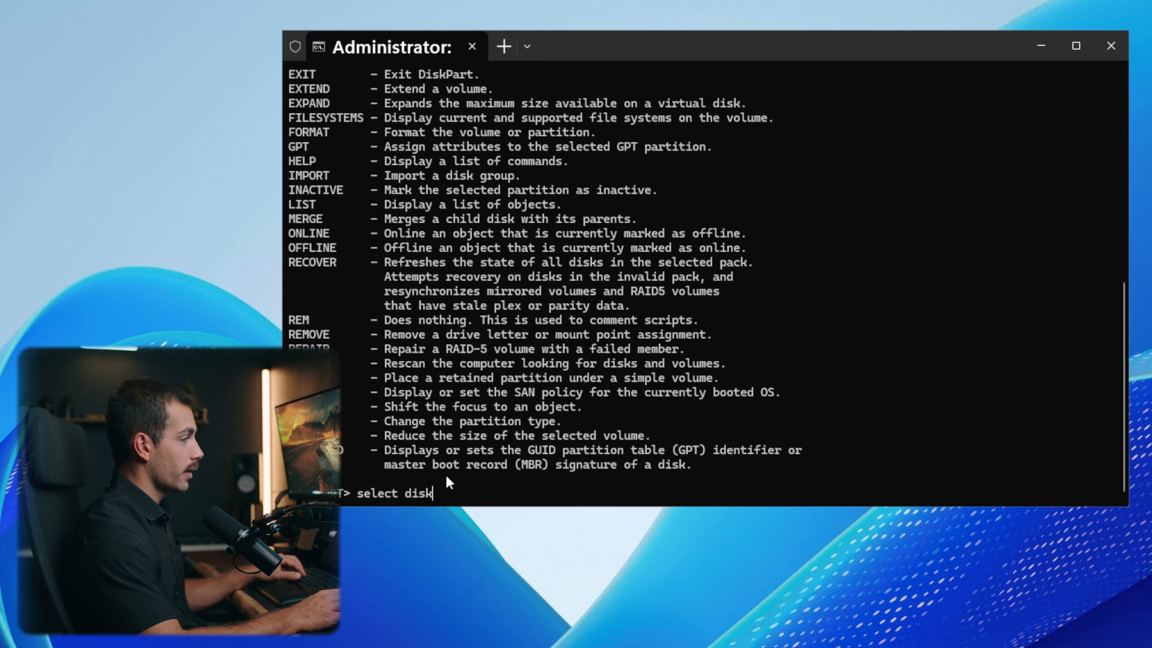
type("0")
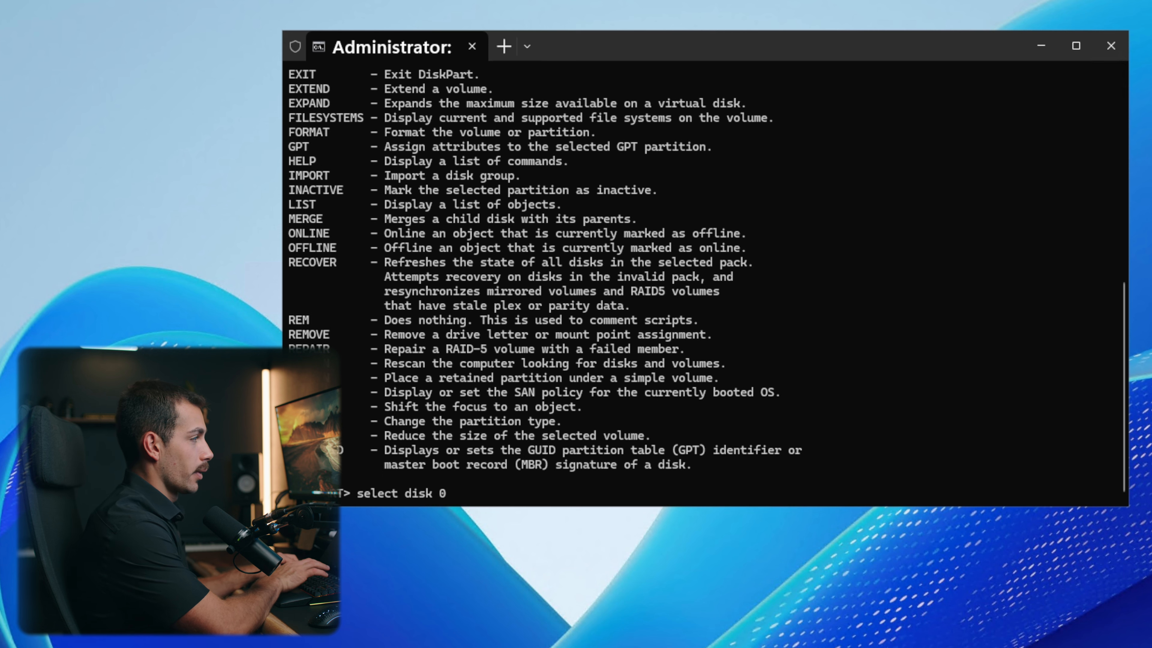
key("Return")
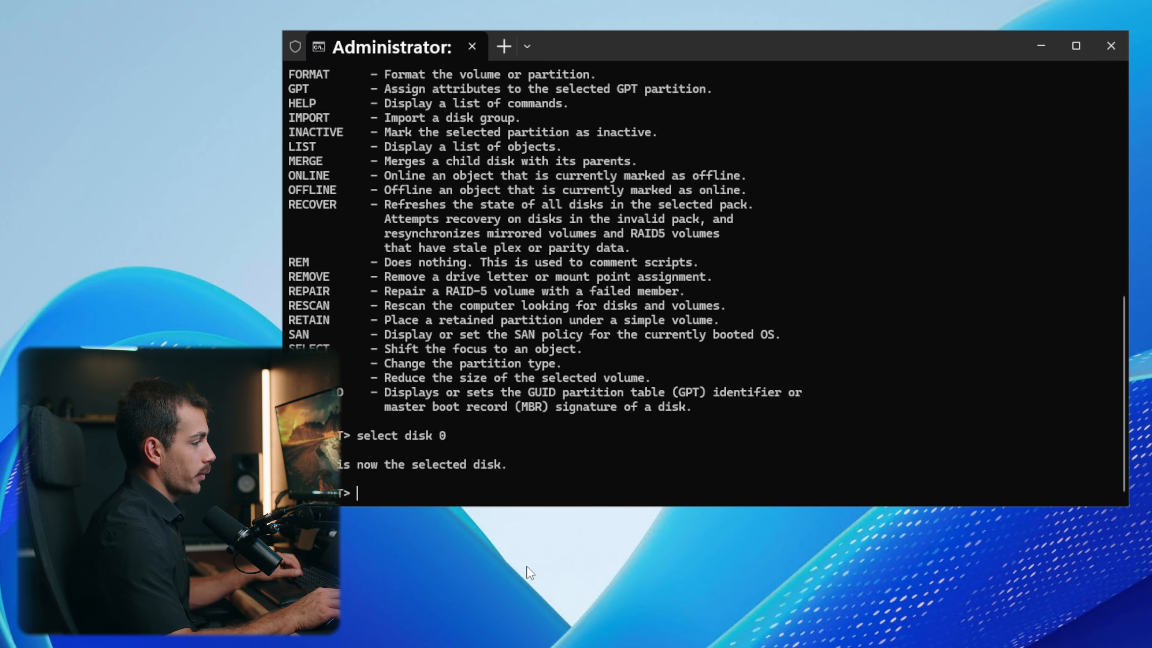
- Reopen Disk Management through a search for "par" and examine the partitions and available options of Disk 0
key("BackSpace")
key("BackSpace")
key("BackSpace")
key("BackSpace")
key("BackSpace")
key("BackSpace")
key("BackSpace")
key("BackSpace")
key("BackSpace")
key("BackSpace")
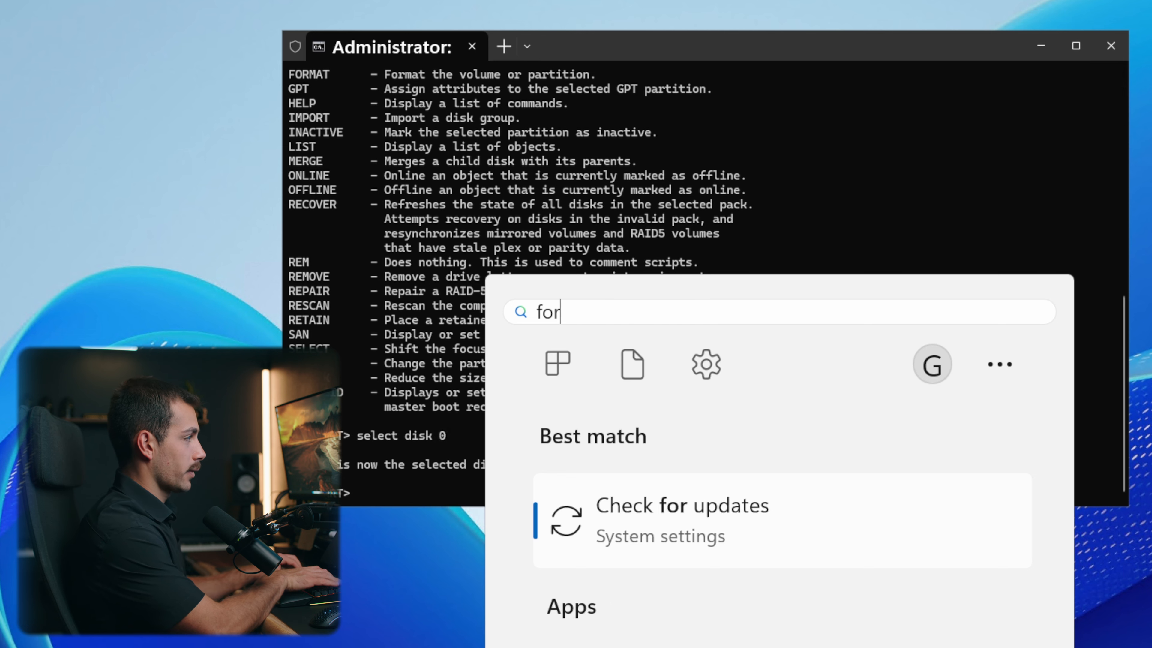
type("par")
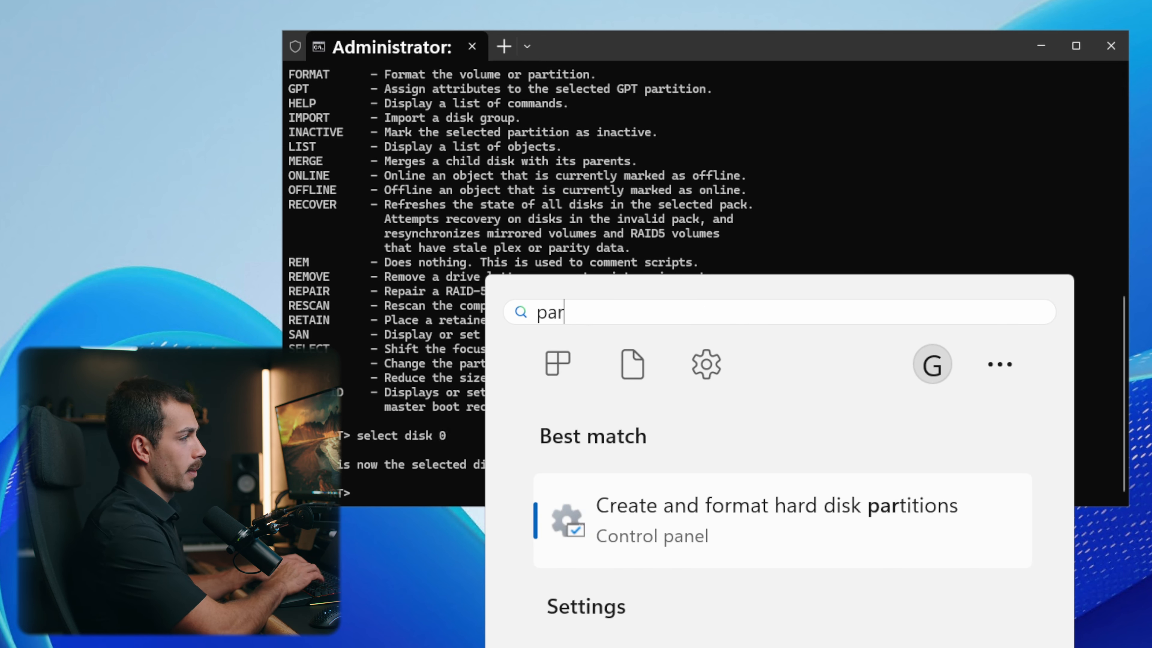
left_click(819, 508)
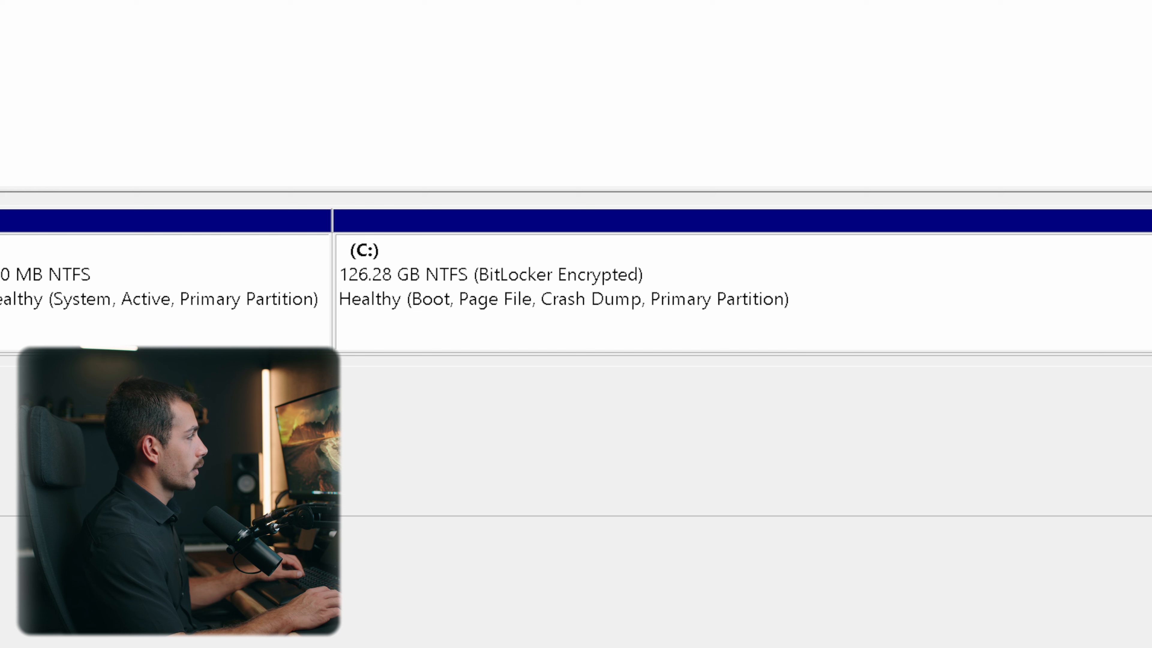
right_click(1, 267)
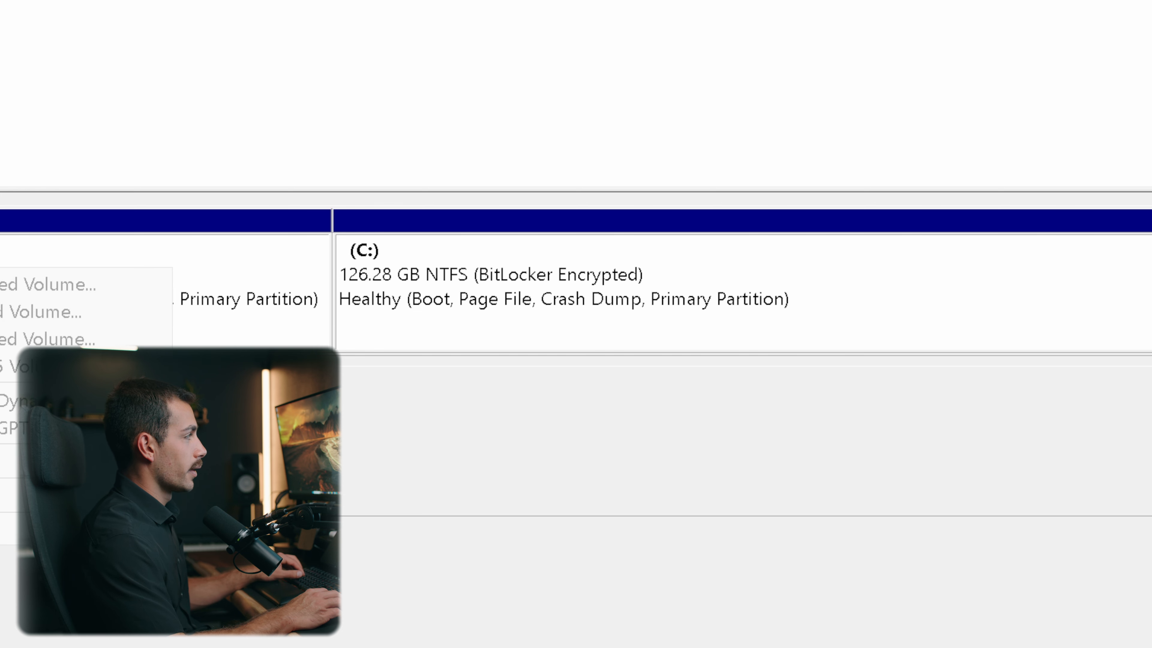
left_click(272, 436)
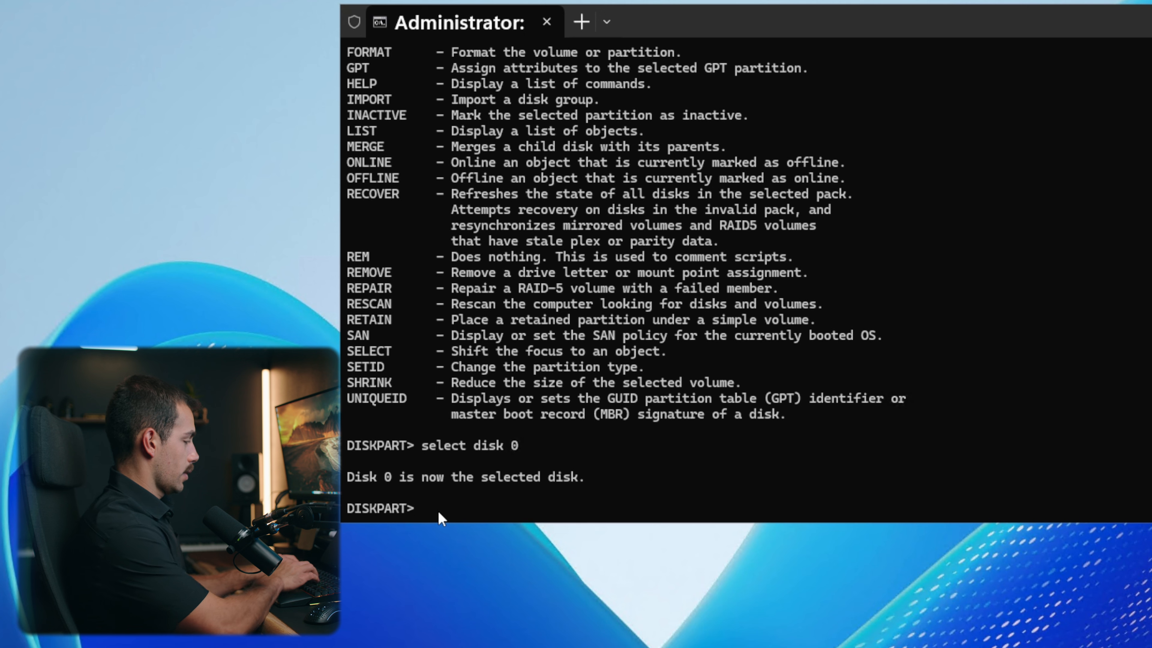
- Select volume 0 in DiskPart and try to shrink it with "shrink desired=20000"
type("select volume 0")
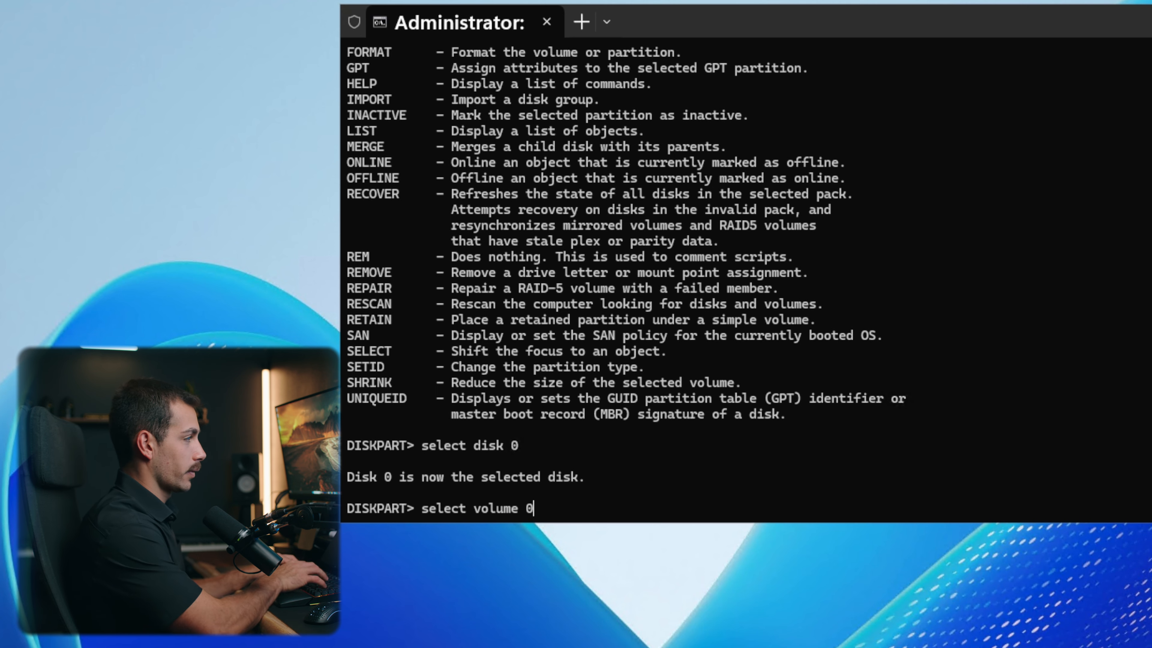
key("Return")
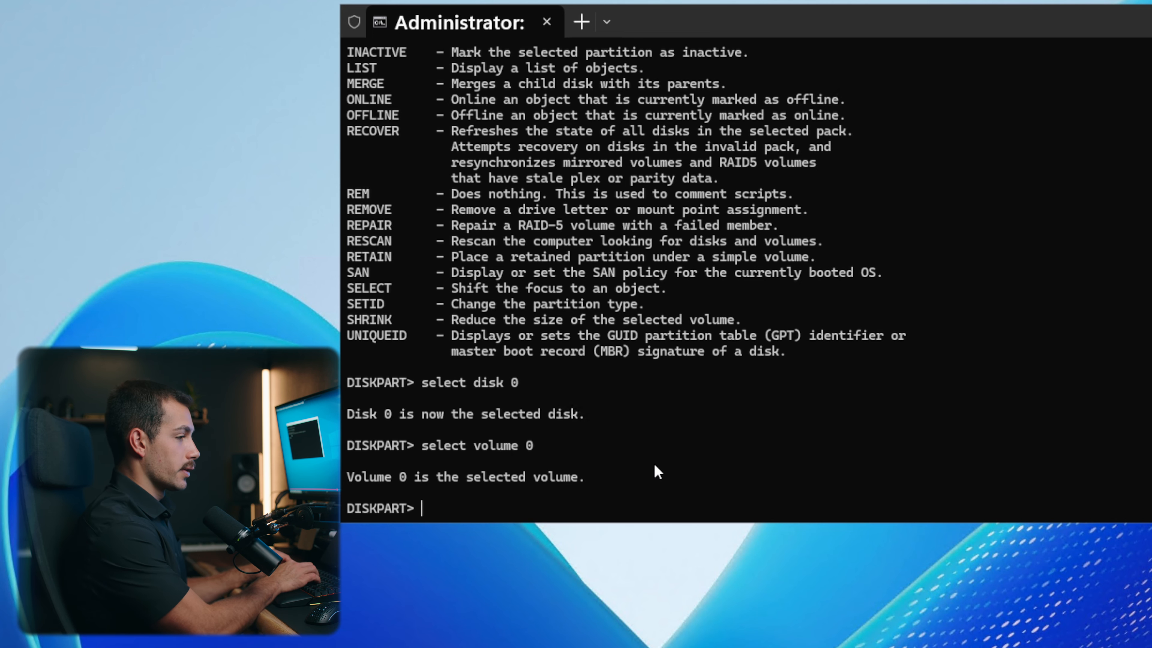
type("shr")
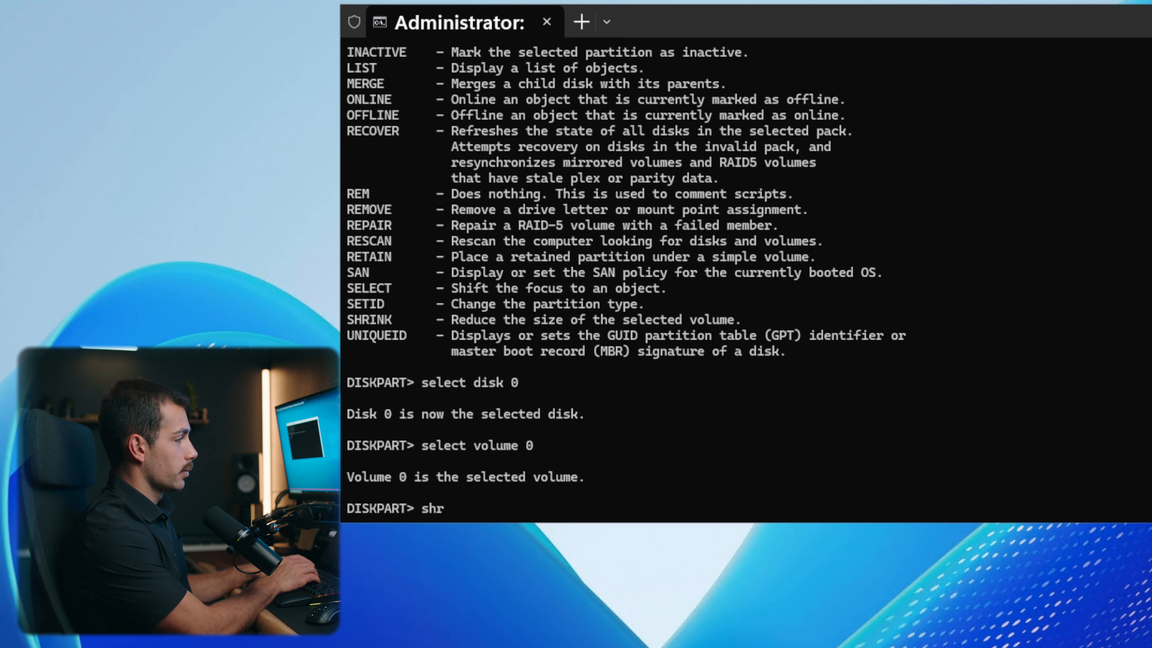
type("ink")
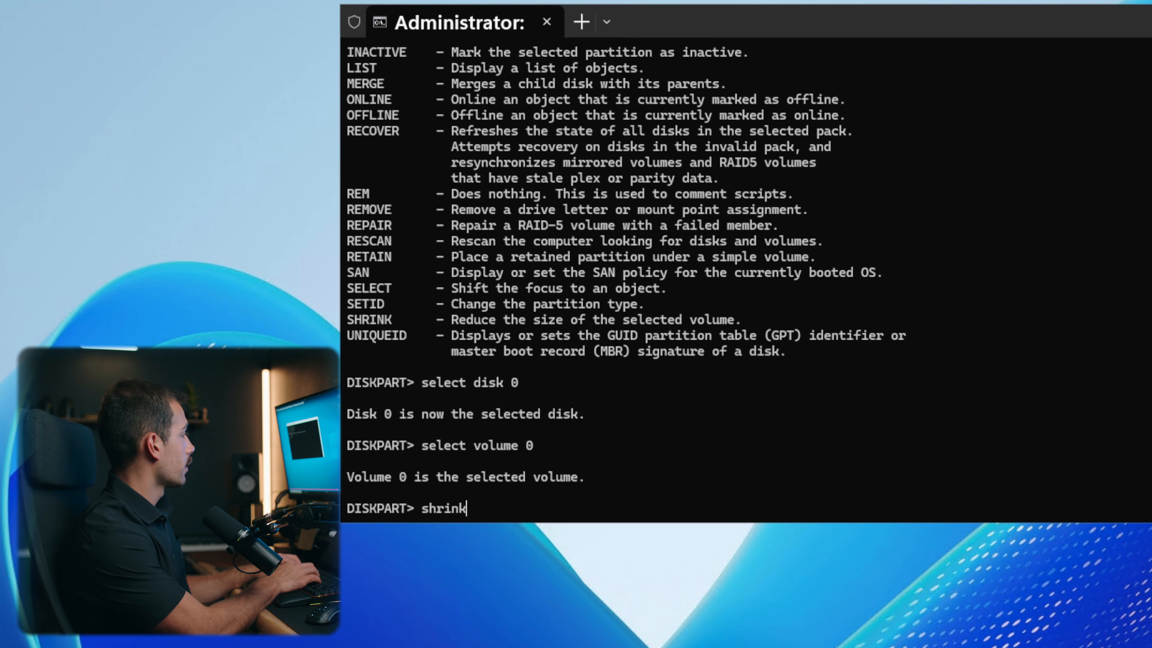
type(" desired")
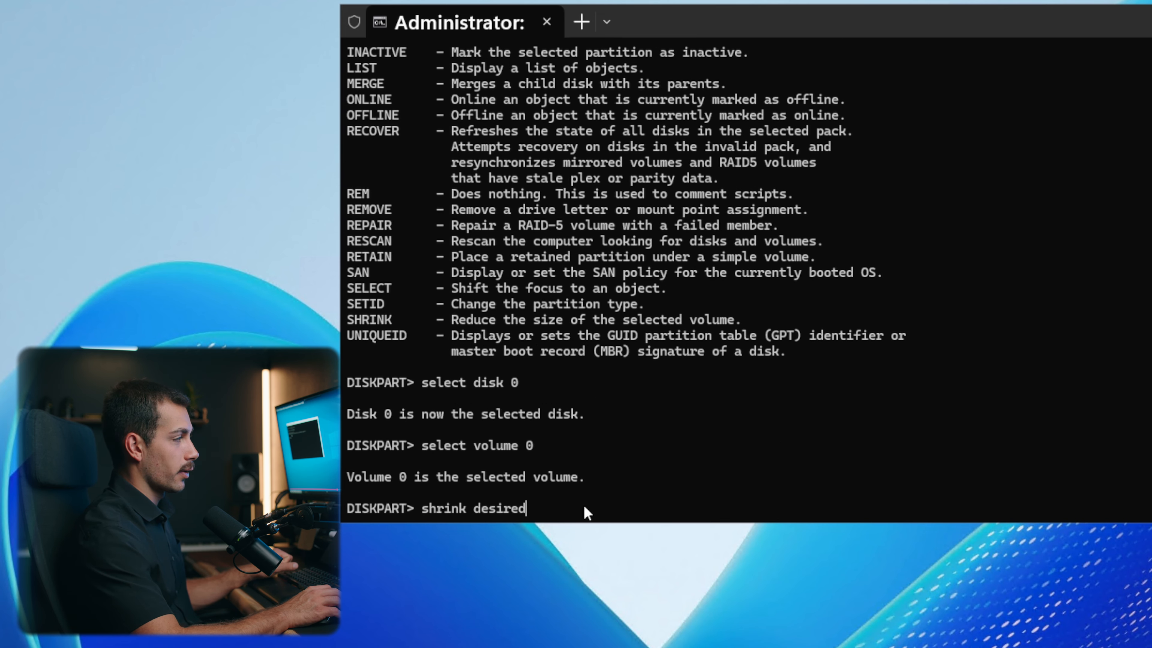
type("=")
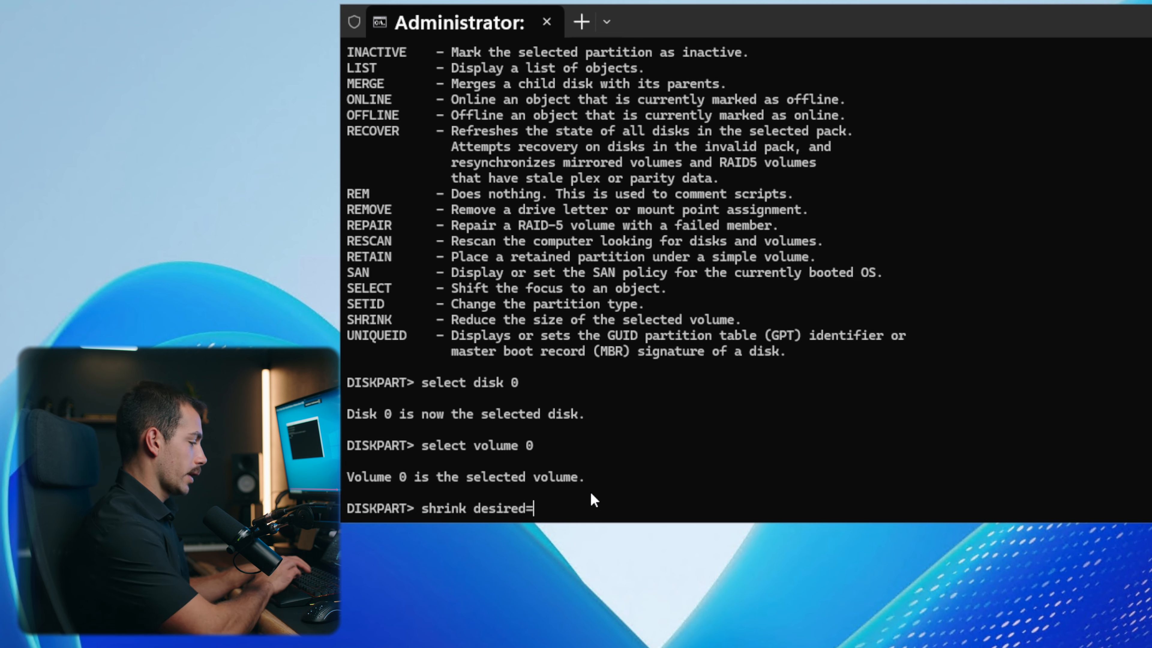
type("20000")
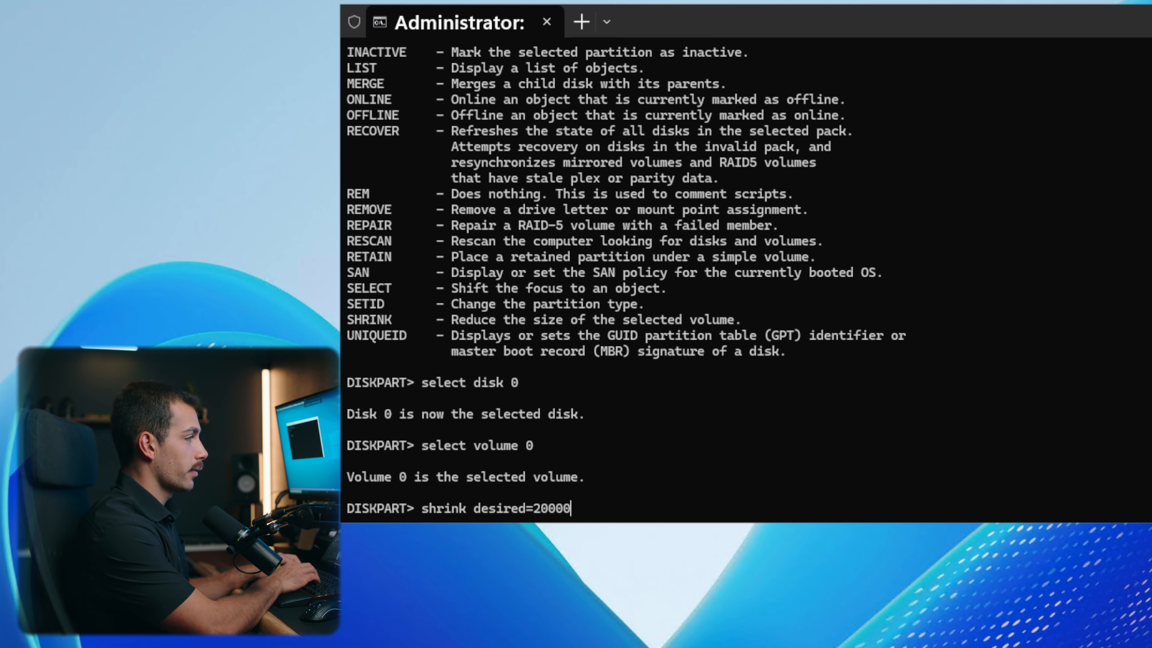
key("Return")
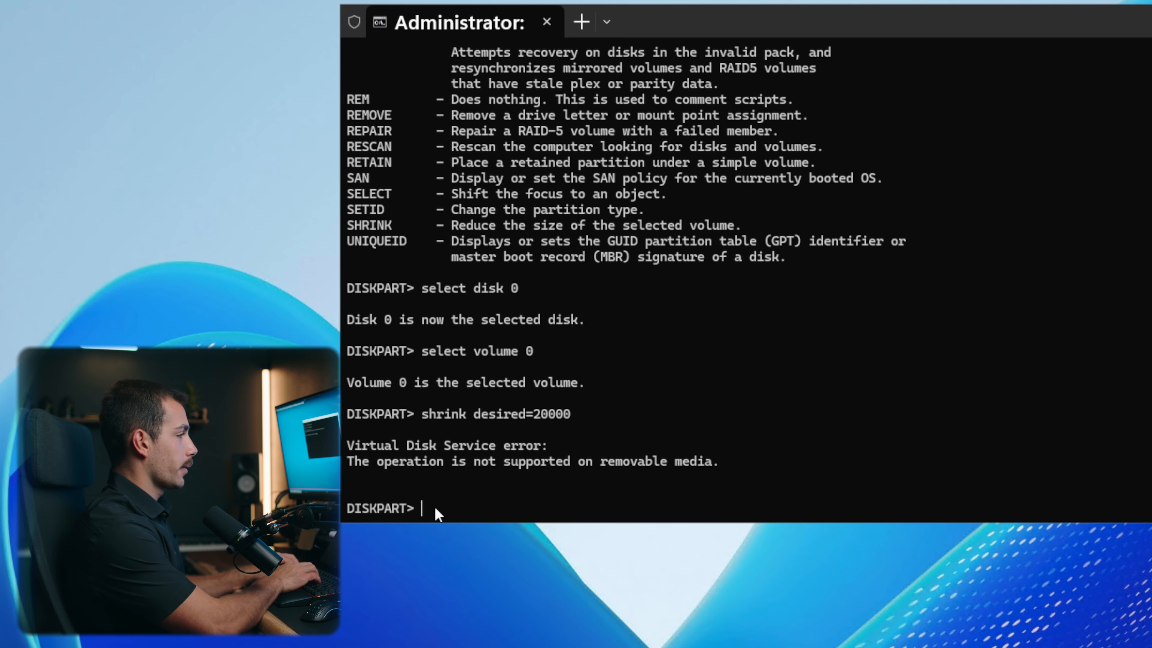
- Try to create a primary partition in DiskPart with "create partition primary size=20000" after checking the command reference
type("create partition")
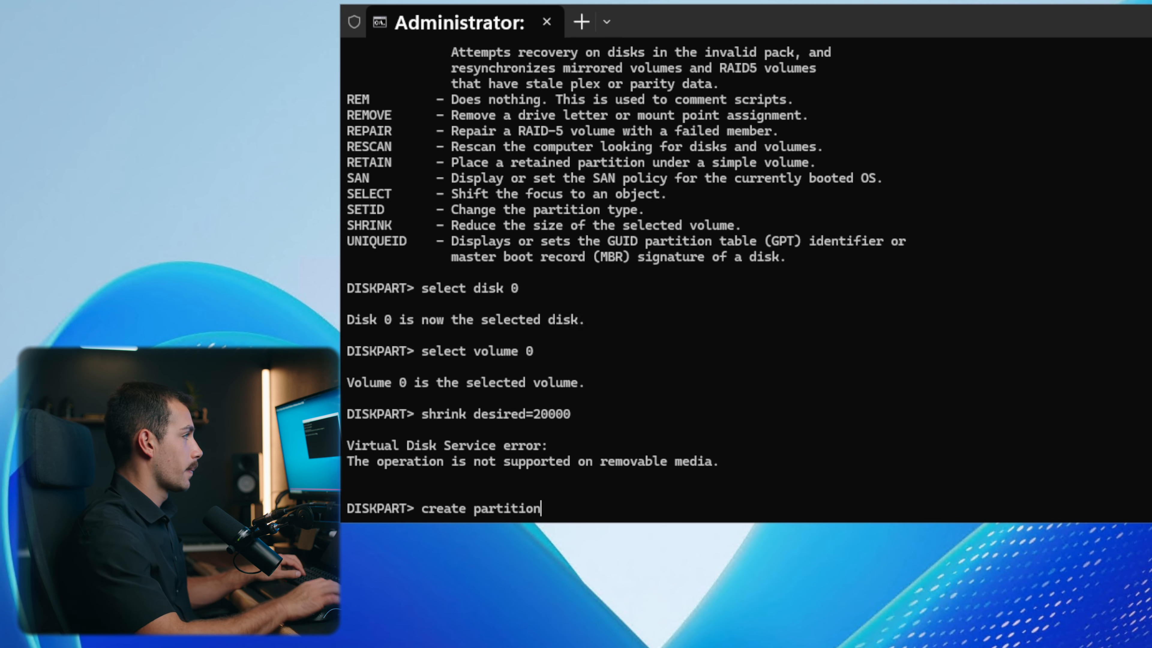
scroll(510, 436, "up", 8)
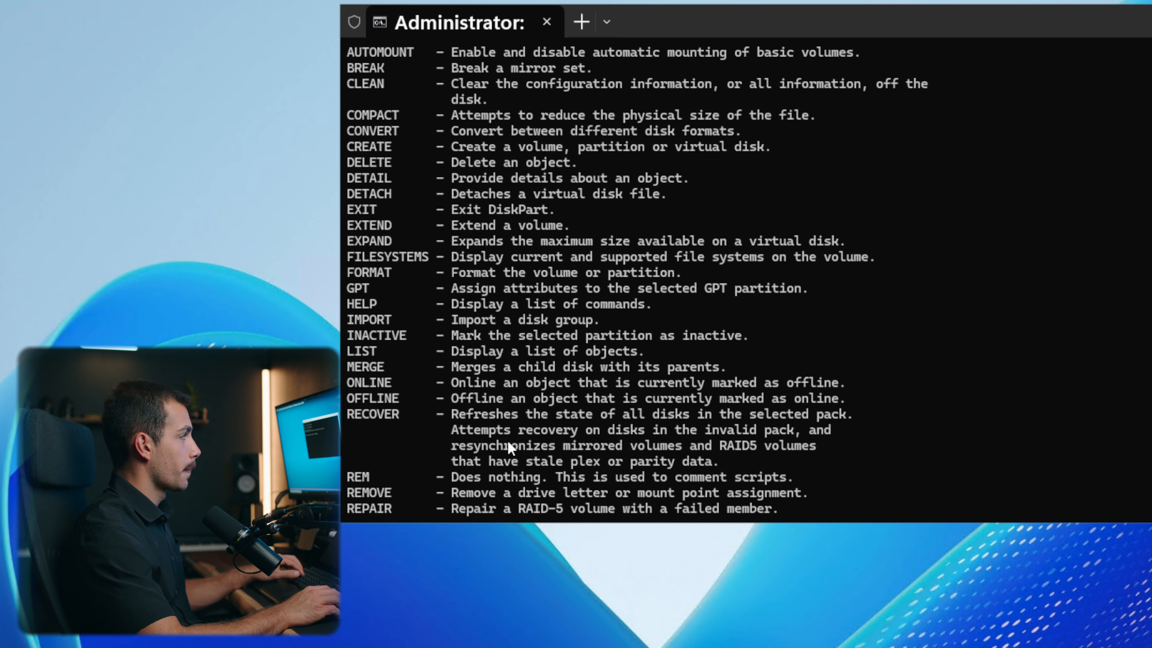
scroll(544, 397, "down", 8)
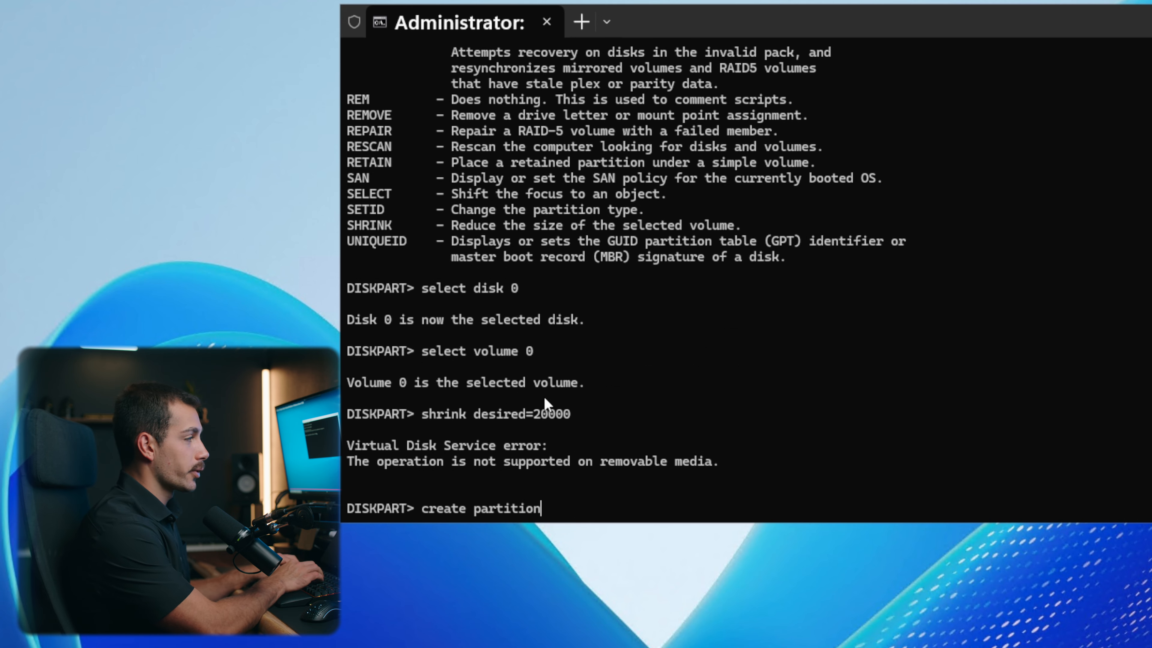
type("pri")
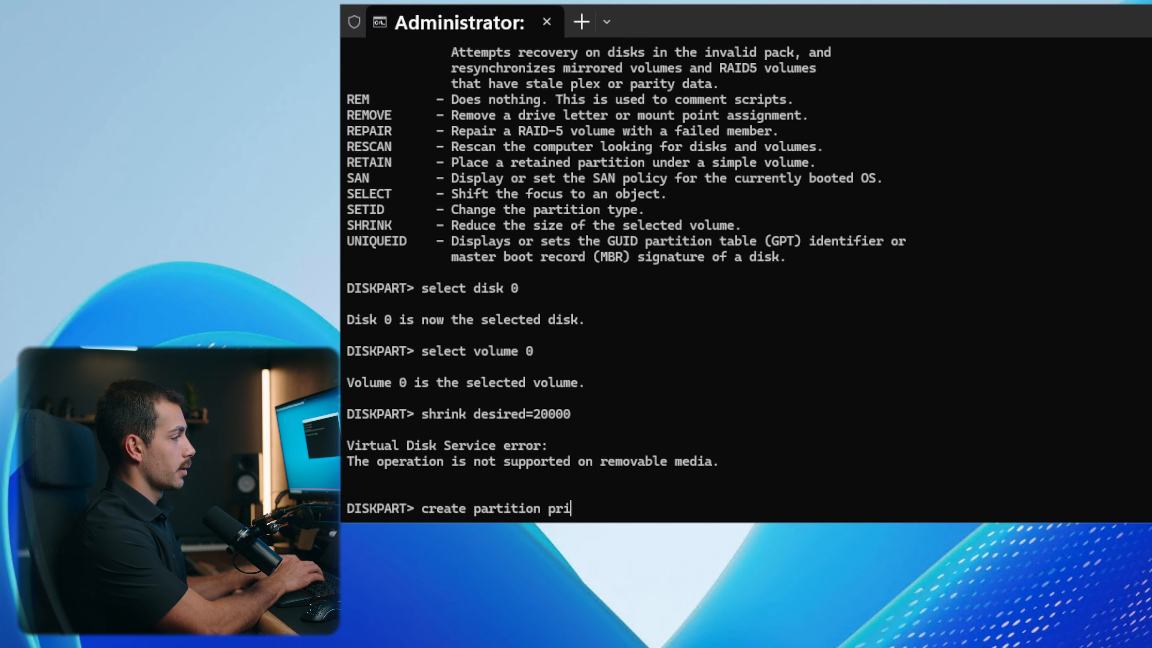
type("mary size")
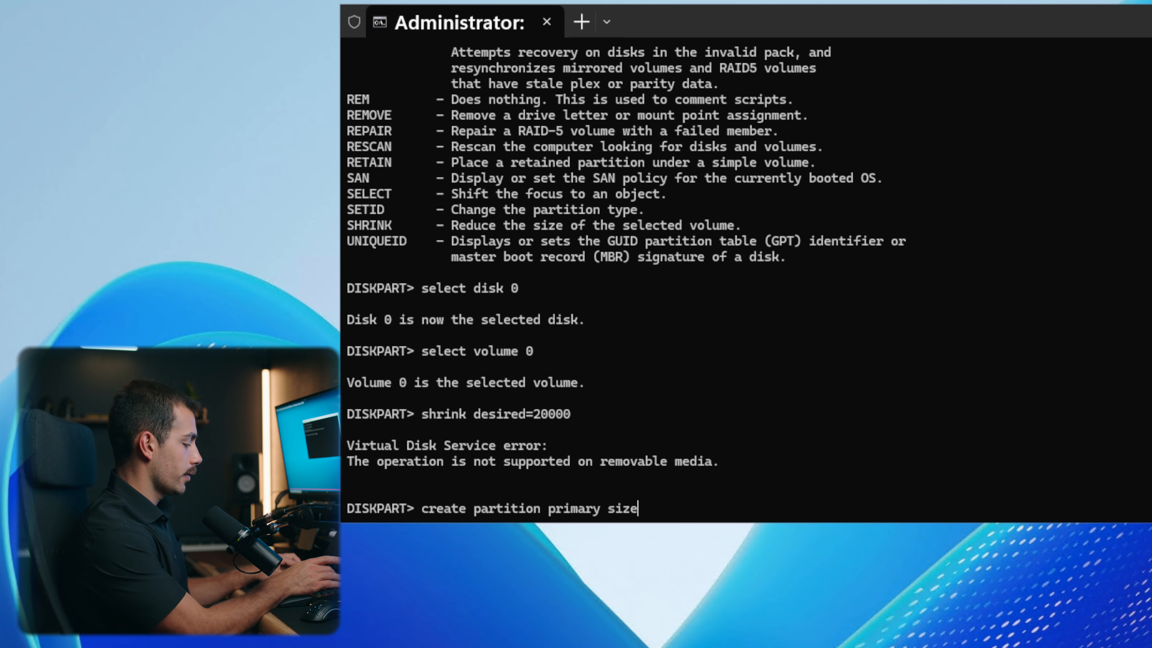
type("=20000")
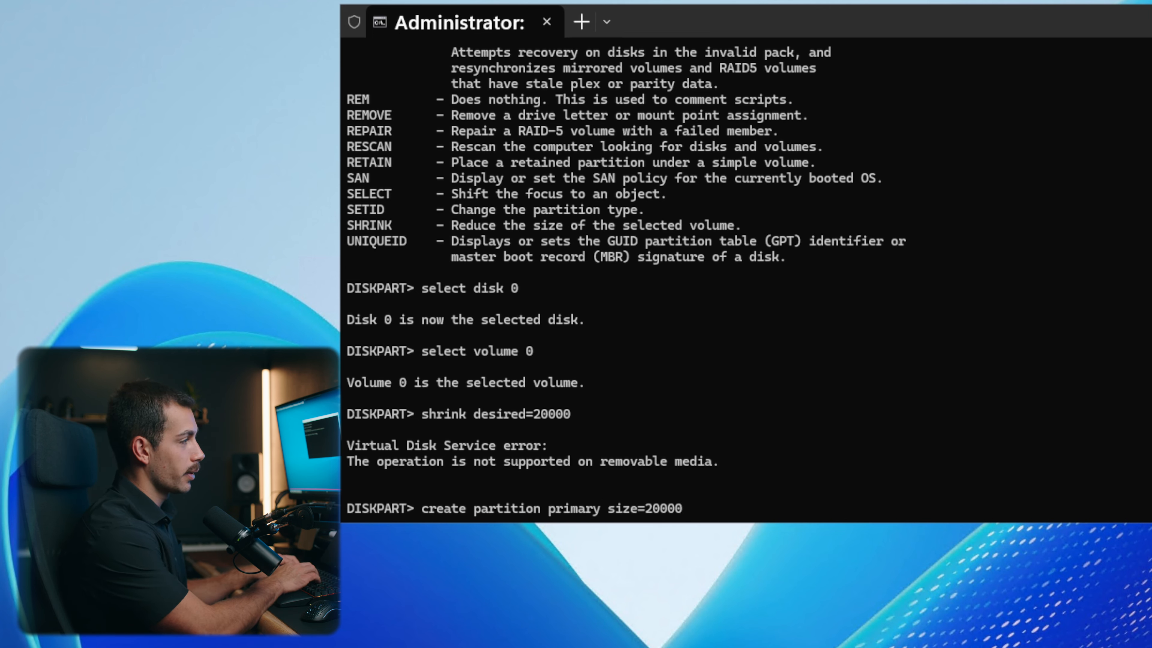
key("Return")
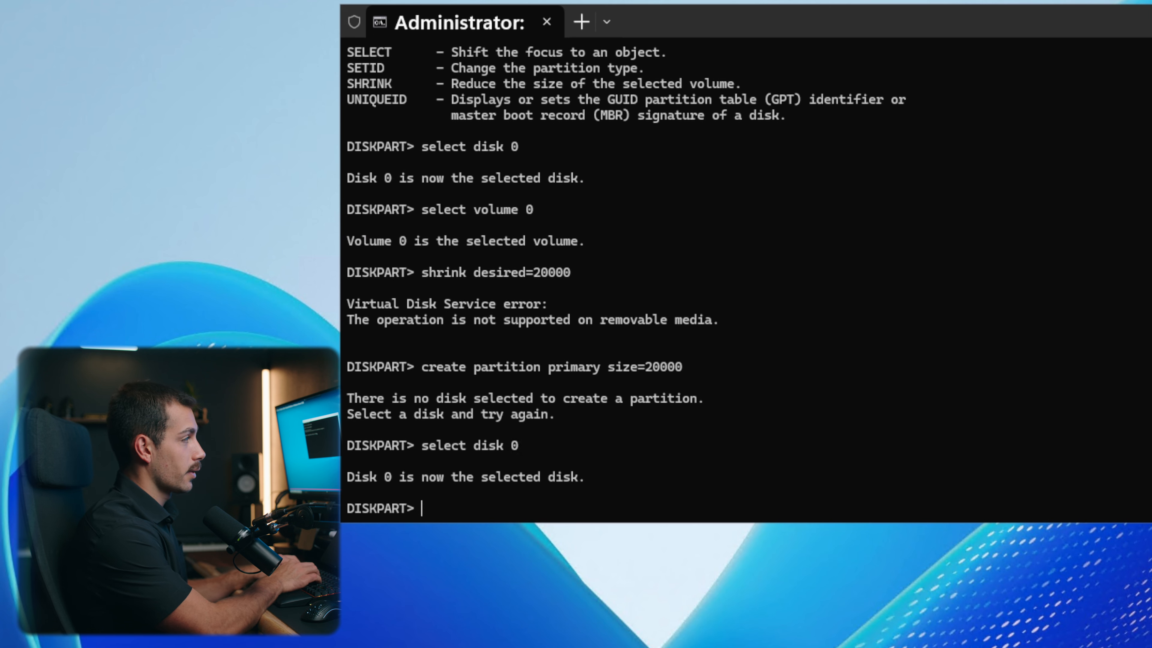
- Select disk 0 again and retry creating a primary partition with "create partition primary size=20000"
type("create p")
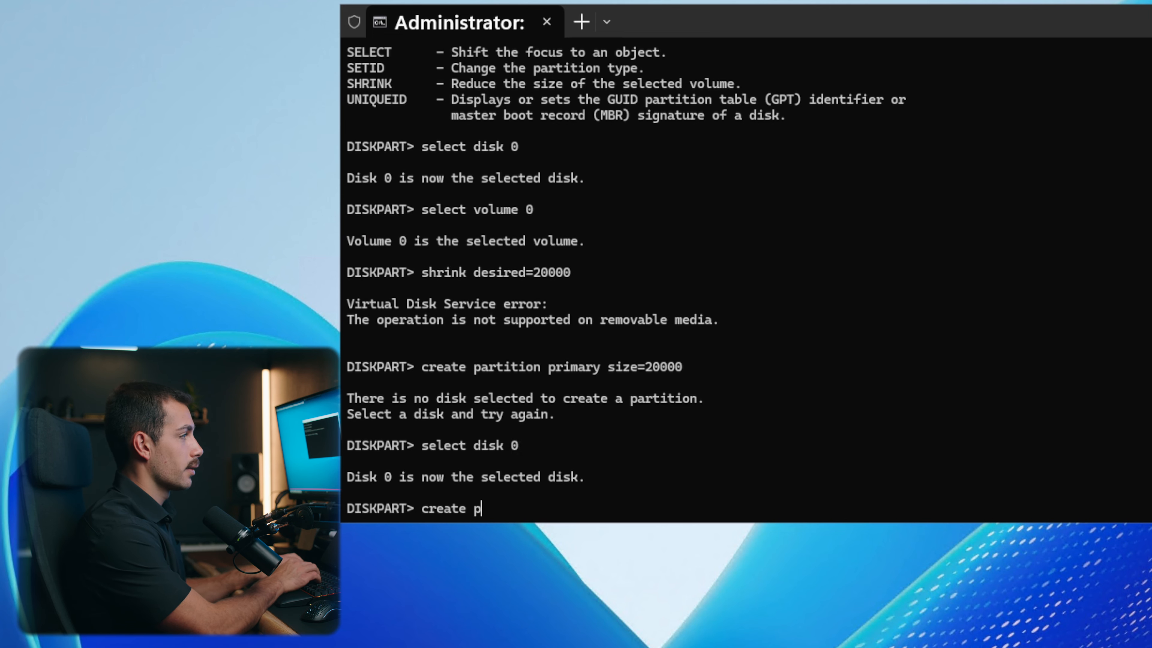
type("artition primary size=20000")
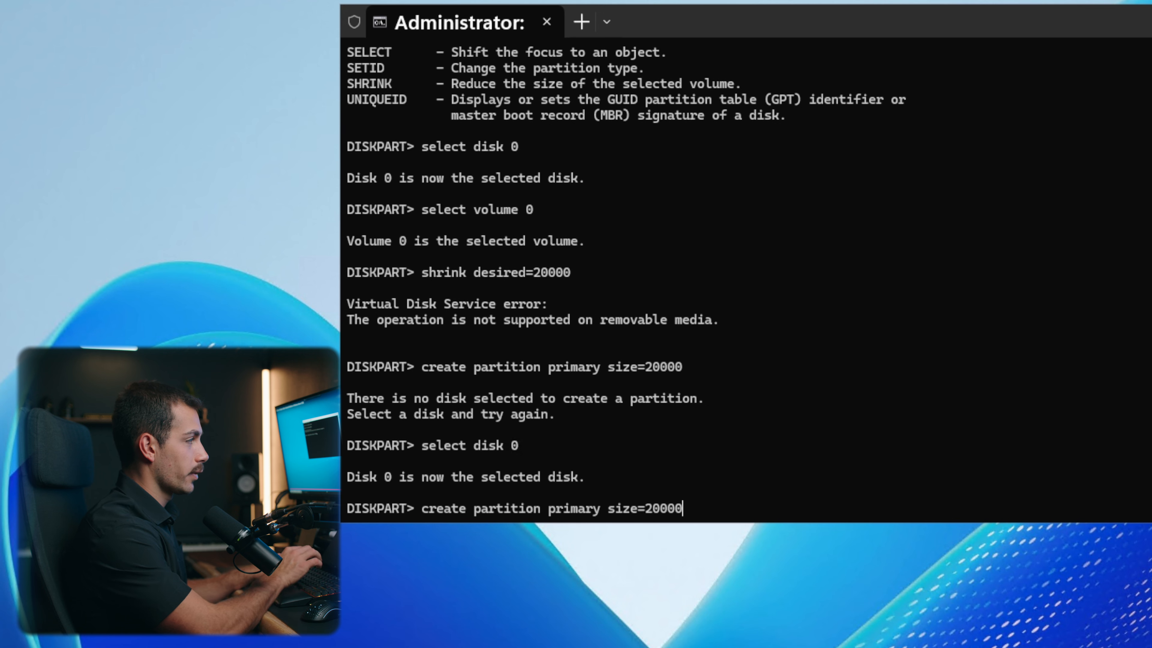
key("Return")
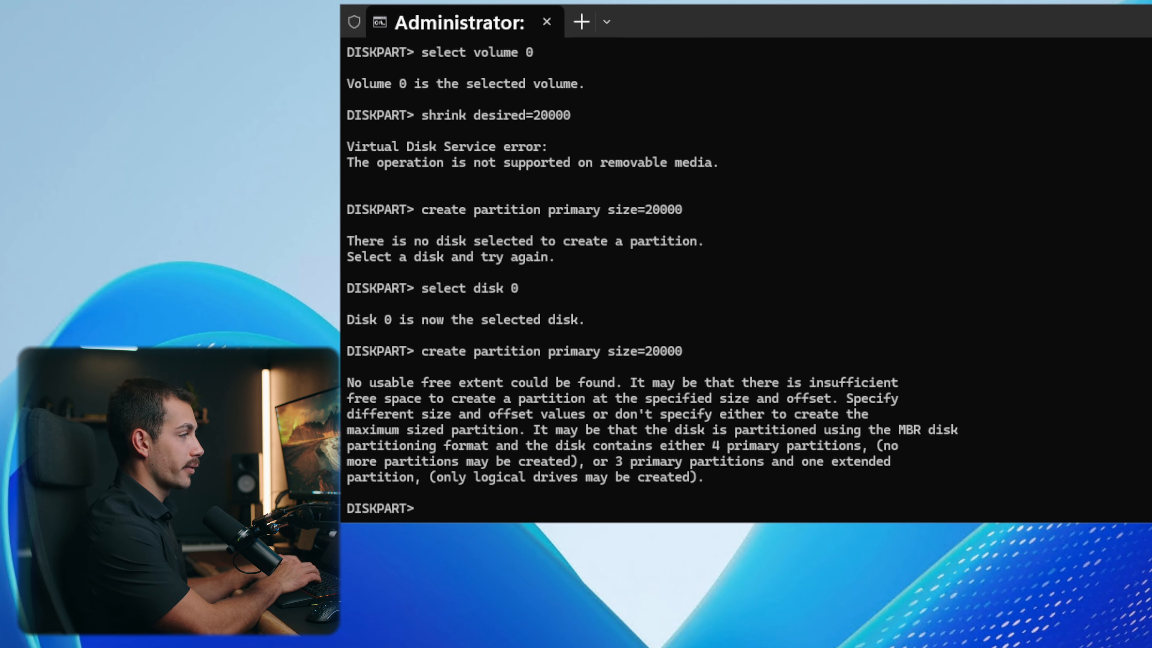
- Try to quick-format with the DiskPart command "format fs=ntfs quick label=NewVolume", correcting the misspelled command word before running it
type("form")
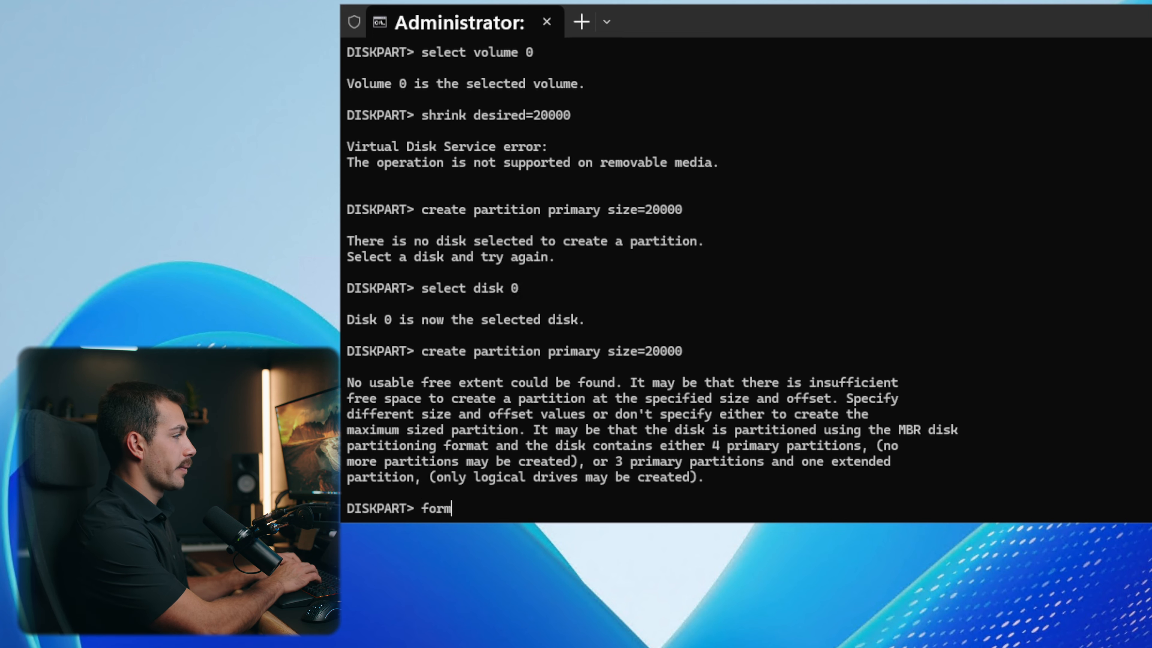
type("an fs")
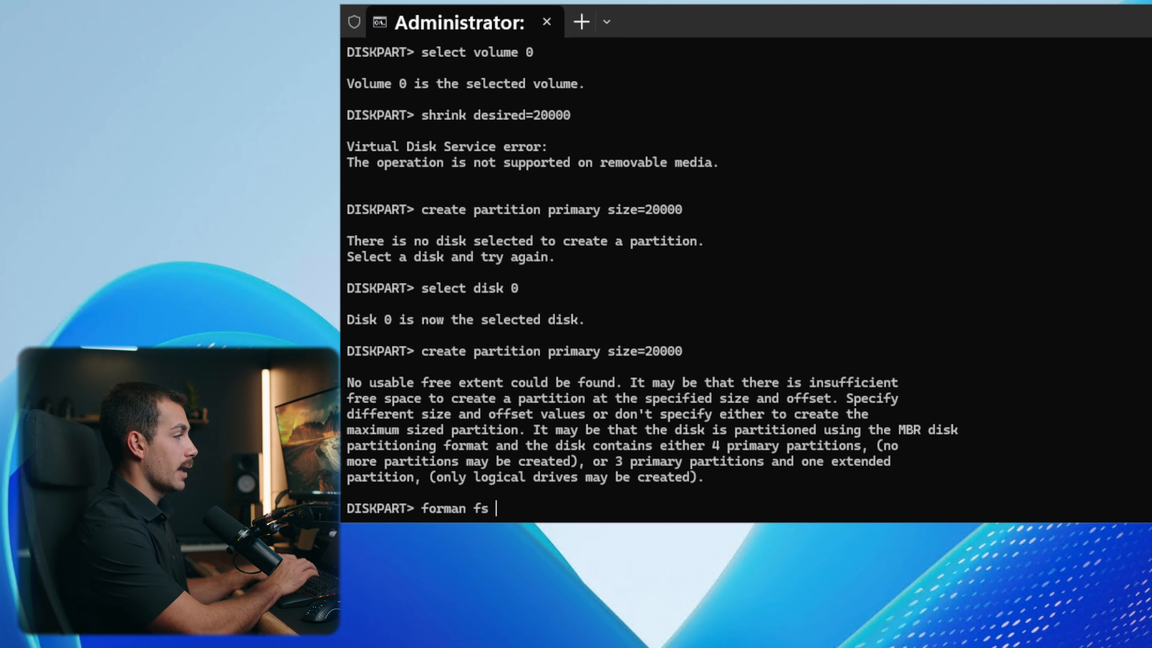
type("=")
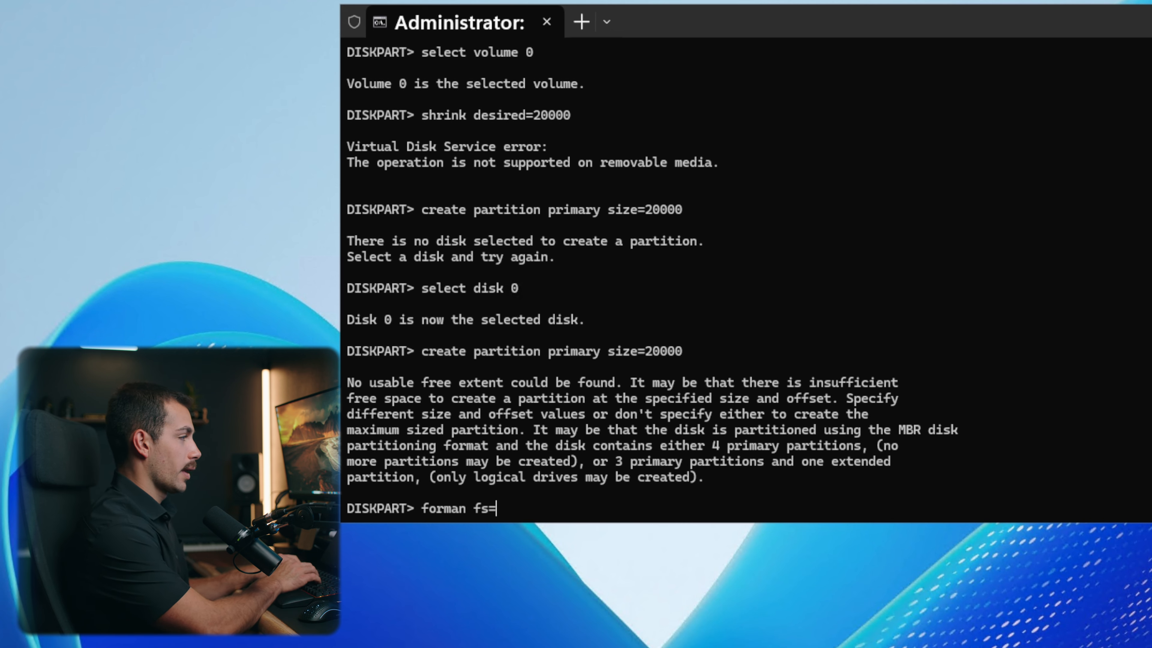
type("ntfs quick")
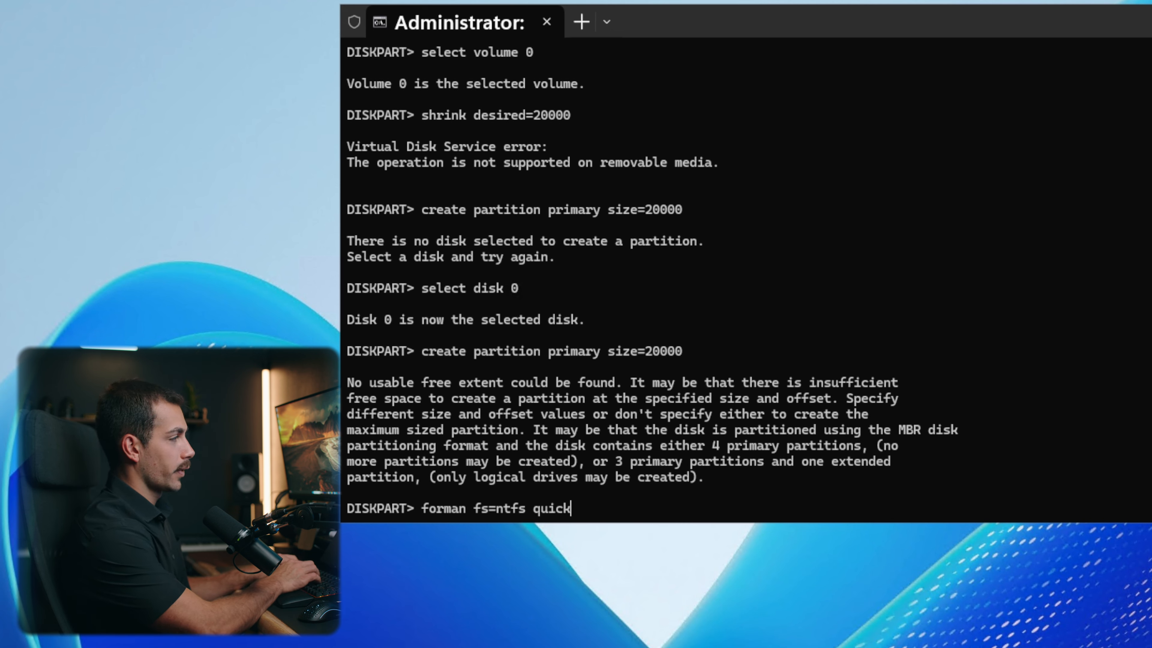
type(" label=NewVolu")
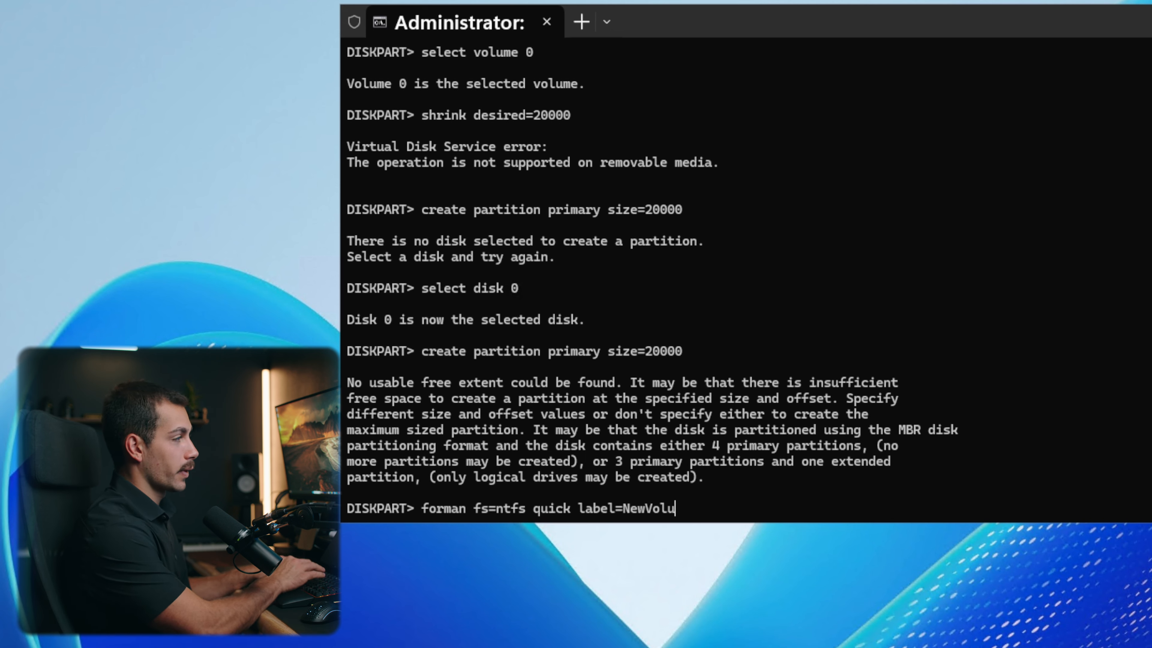
type("me")
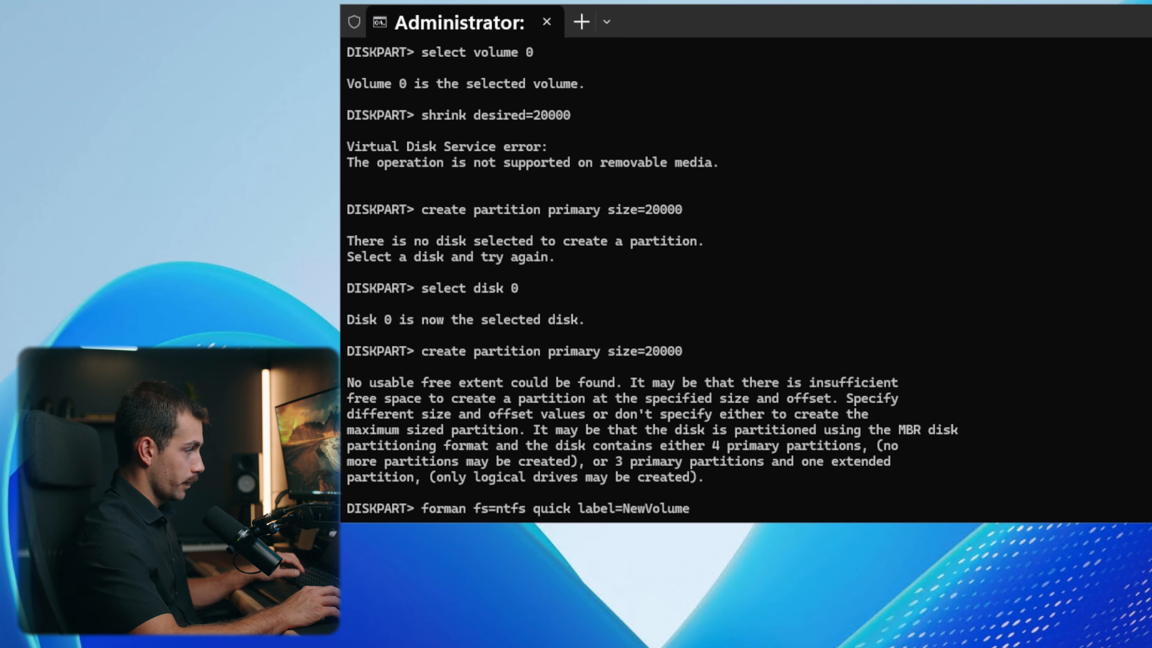
key("Left")
key("Left")
key("Left")
key("Left")
key("Left")
key("Left")
key("Left")
key("Left")
key("Left")
key("Left")
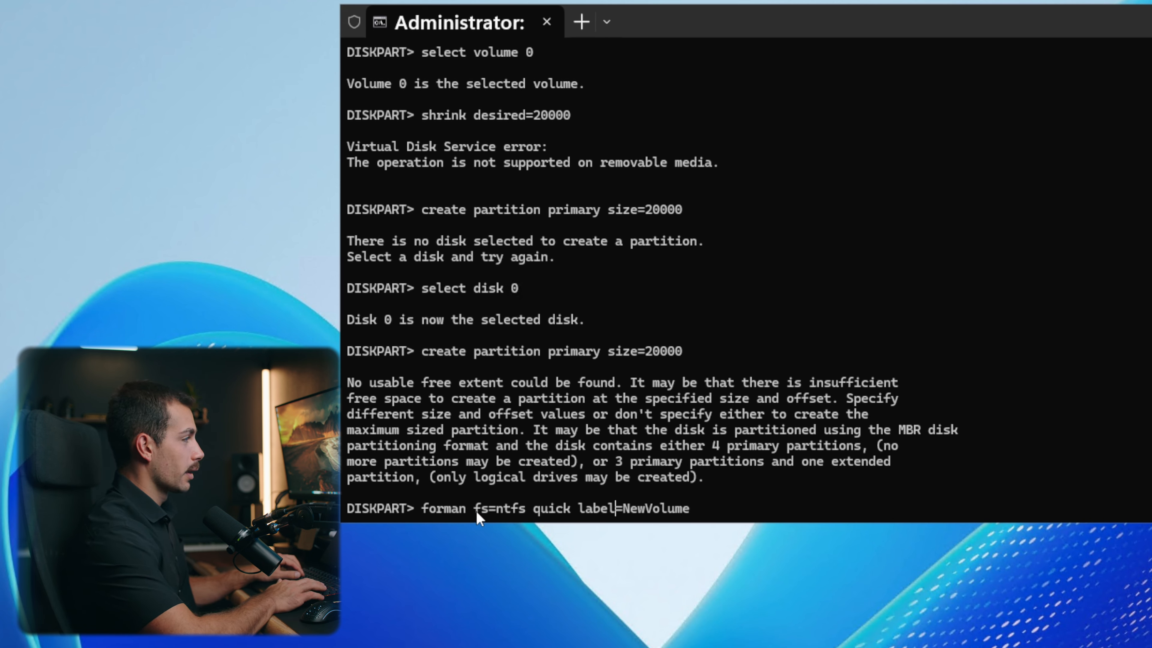
key("Left")
key("Left")
key("Left")
key("Left")
key("Left")
key("Left")
key("Left")
key("Left")
key("Left")
key("Left")
key("Left")
key("Left")
key("Left")
key("Left")
key("BackSpace")
type("t")
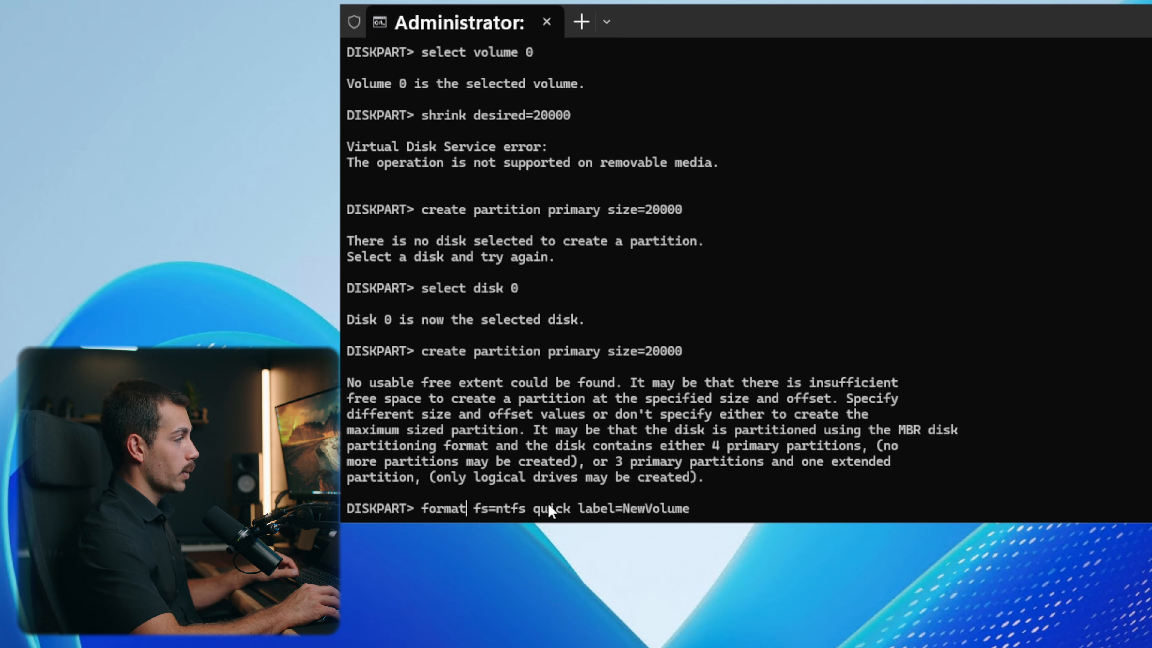
key("Right")
key("Right")
key("Right")
key("Right")
key("Right")
key("Right")
key("Right")
key("Right")
key("Right")
key("Right")
key("Right")
key("Right")
key("Right")
key("Right")
key("Right")
key("Right")
key("Right")
key("Right")
key("Right")
key("Right")
key("Right")
key("Right")
key("Right")
key("Right")
key("Right")
key("Right")
key("Right")
key("Right")
key("Right")
key("Right")
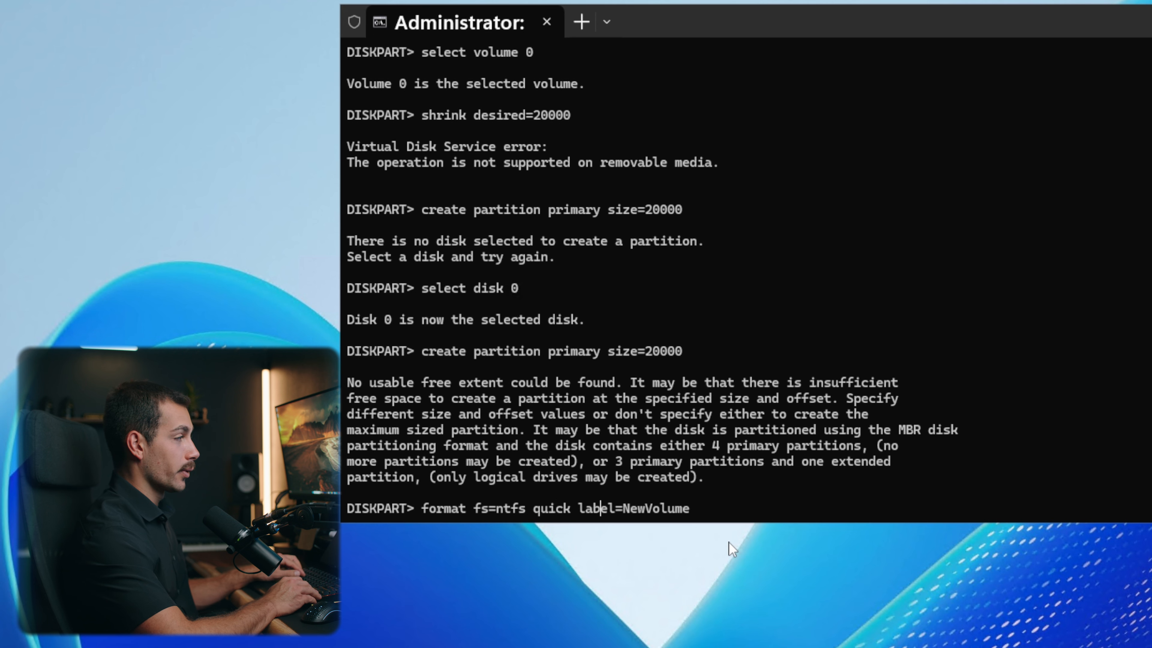
key("Return")
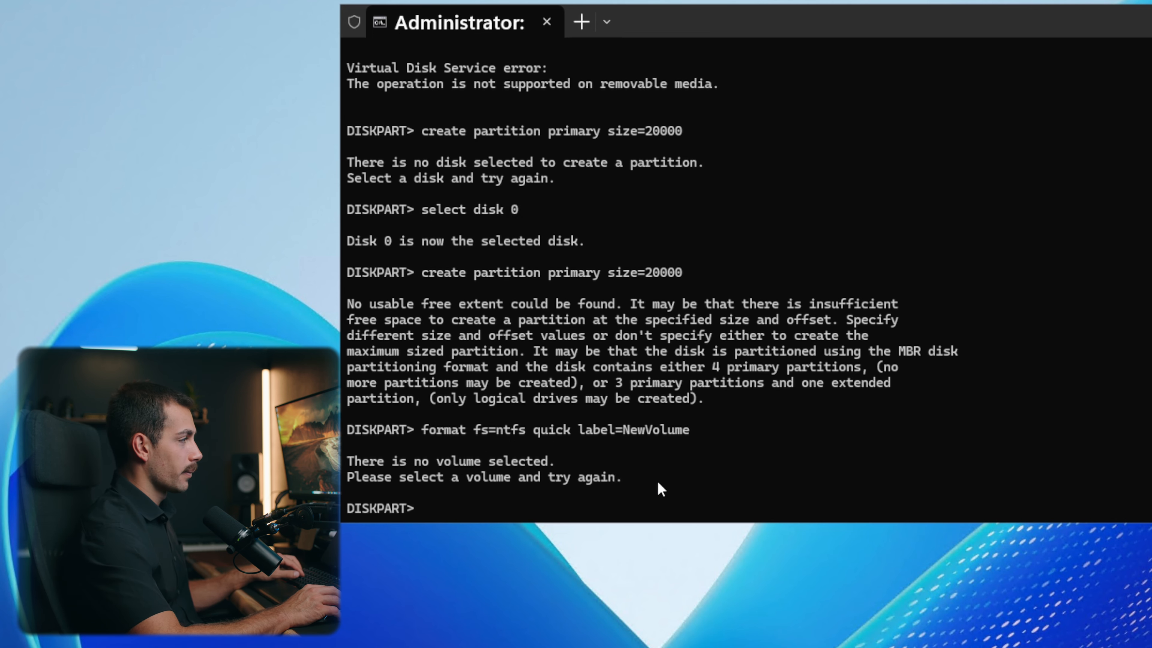
- Select volume 1 in DiskPart and try to format it with "format fs=ntfs quick label=NewVolume"
left_click_drag(699, 430, 457, 425)
left_click(465, 507)
type("se")
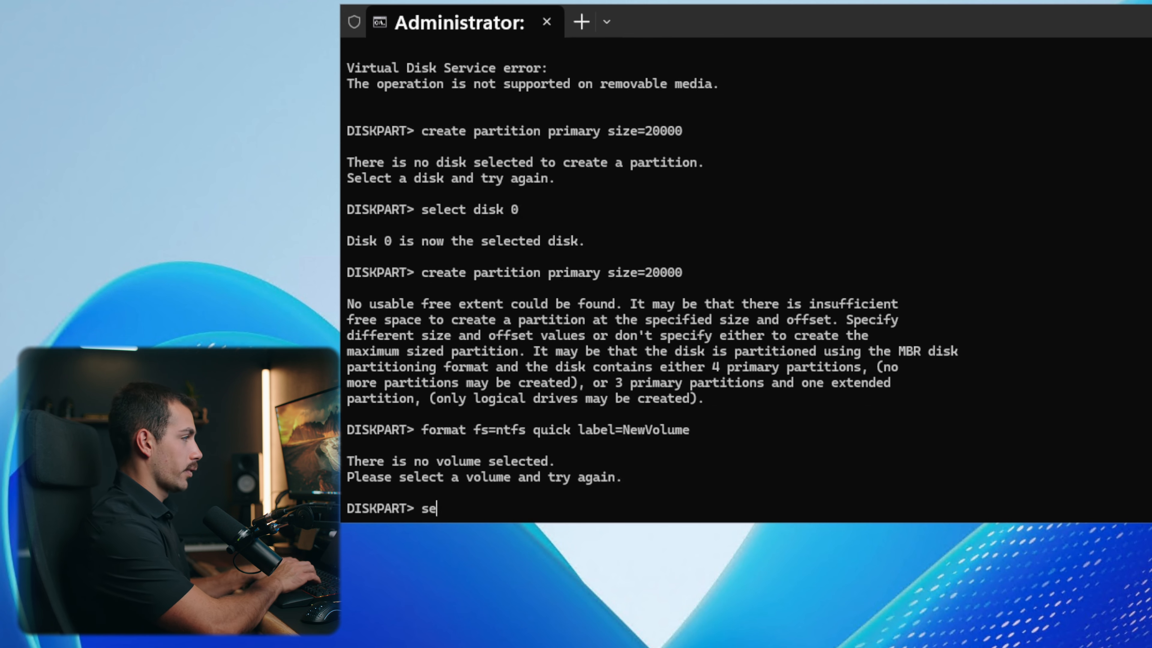
type("lect volume 1")
key("Return")
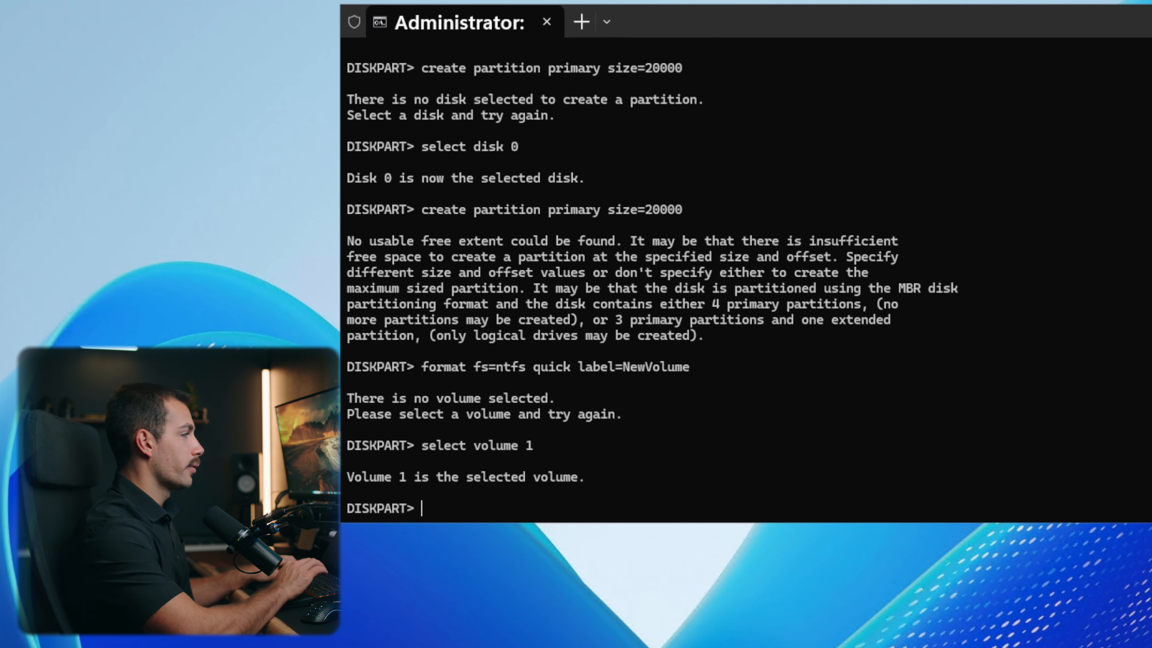
type("format fs=ntfs quick label=NewVolume")
key("Return")
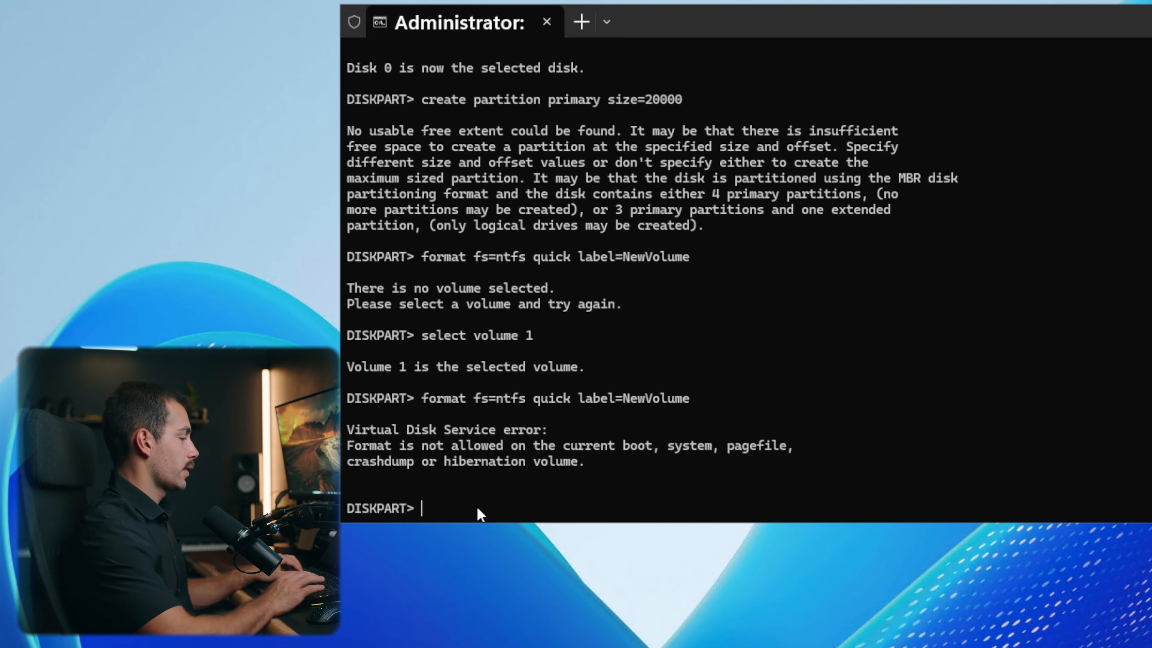
- Assign a drive letter to the selected volume with DiskPart's assign command
type("assign ")
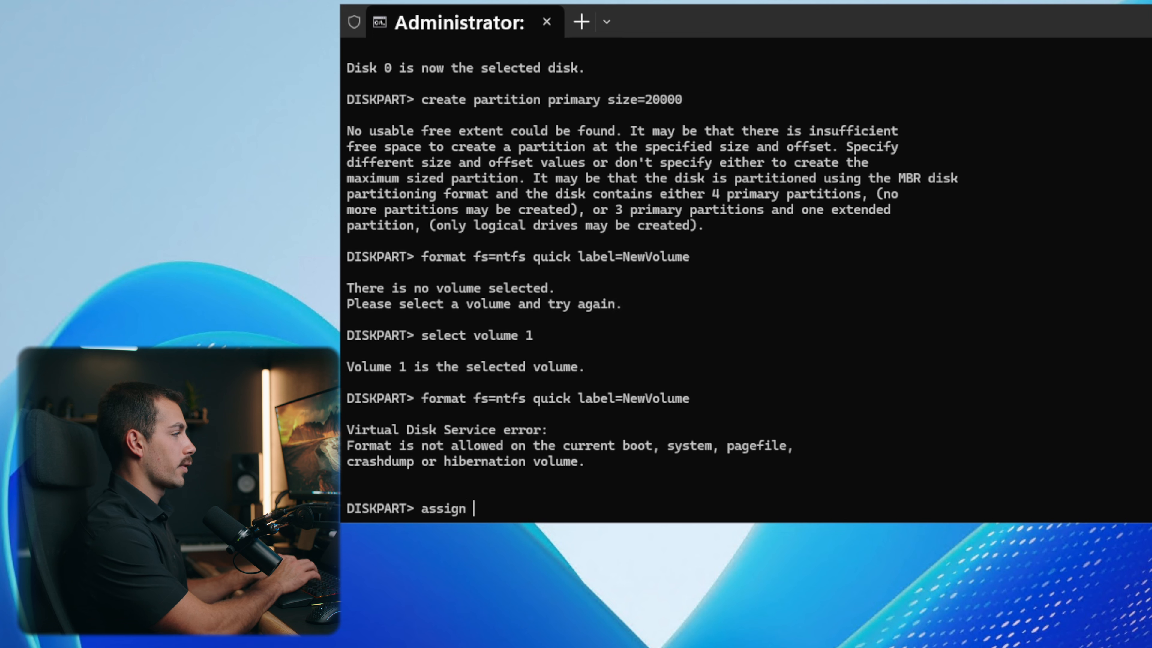
type("lett")
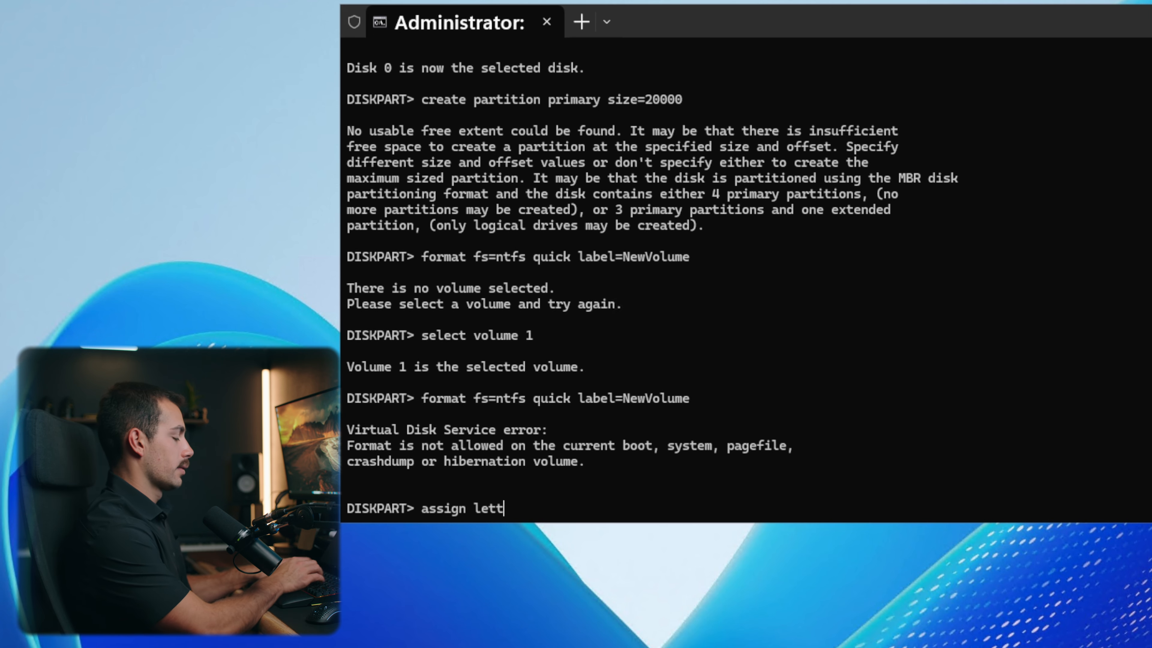